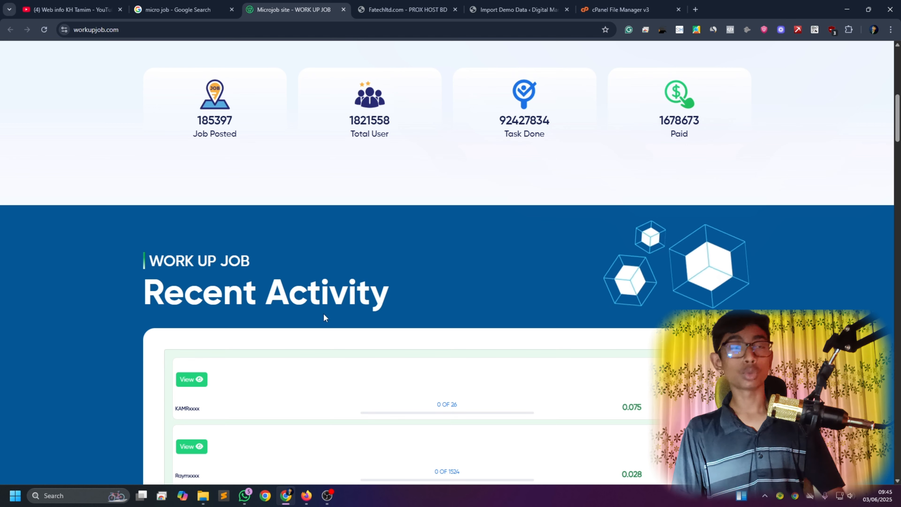
- Switch to the cPanel session in Firefox and open File Manager from the Files tools
key(alt+Tab)
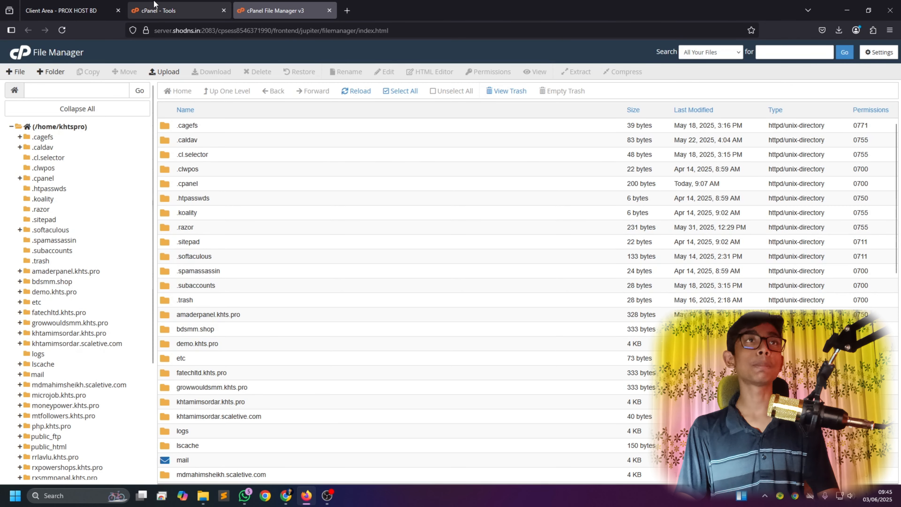
click(158, 10)
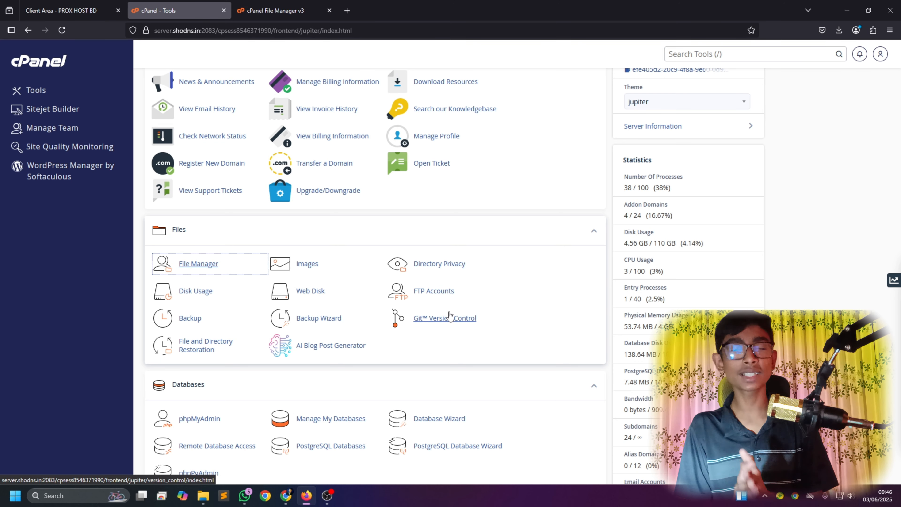
scroll(450, 315, up, 8)
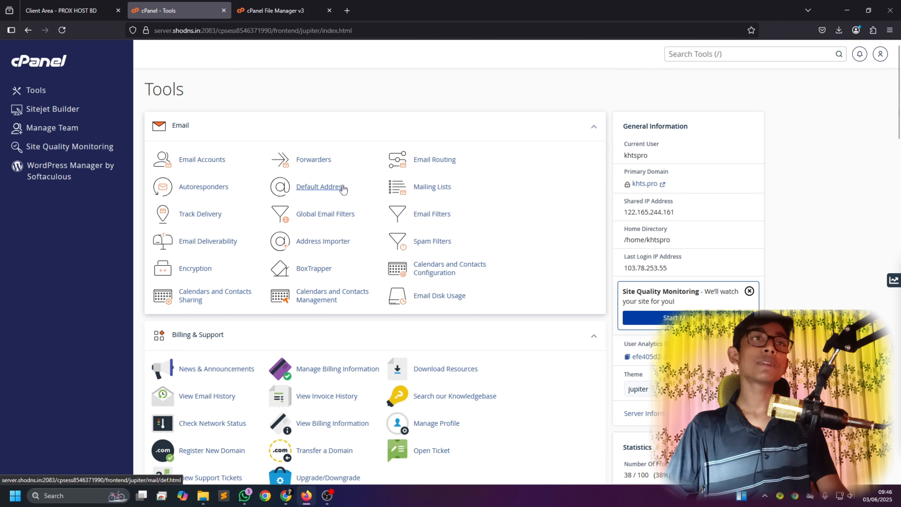
scroll(344, 187, down, 1)
scroll(341, 178, down, 3)
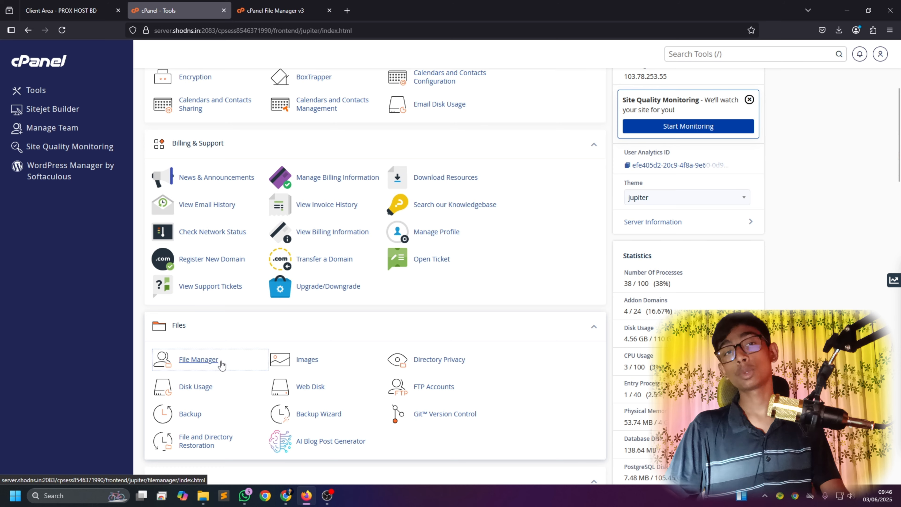
click(224, 364)
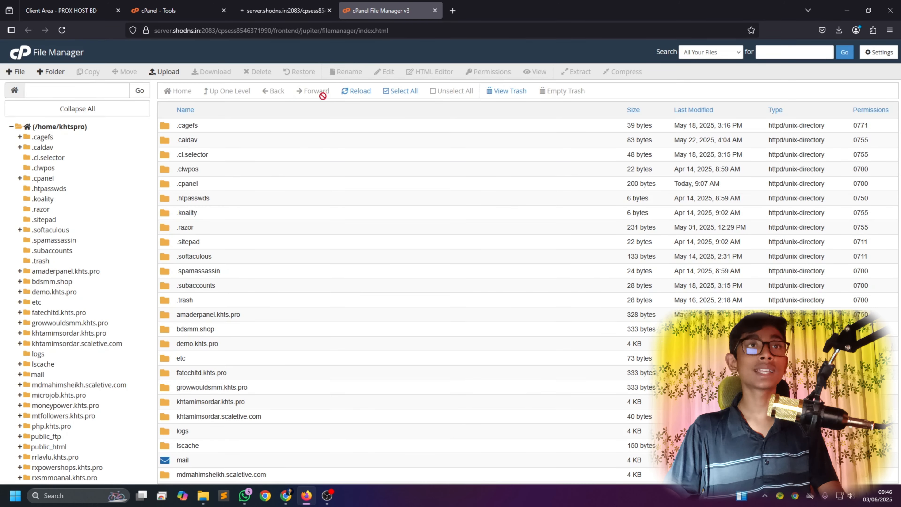
- Find and open the microjob.khts.pro folder in the home directory
scroll(292, 297, down, 7)
scroll(293, 297, down, 6)
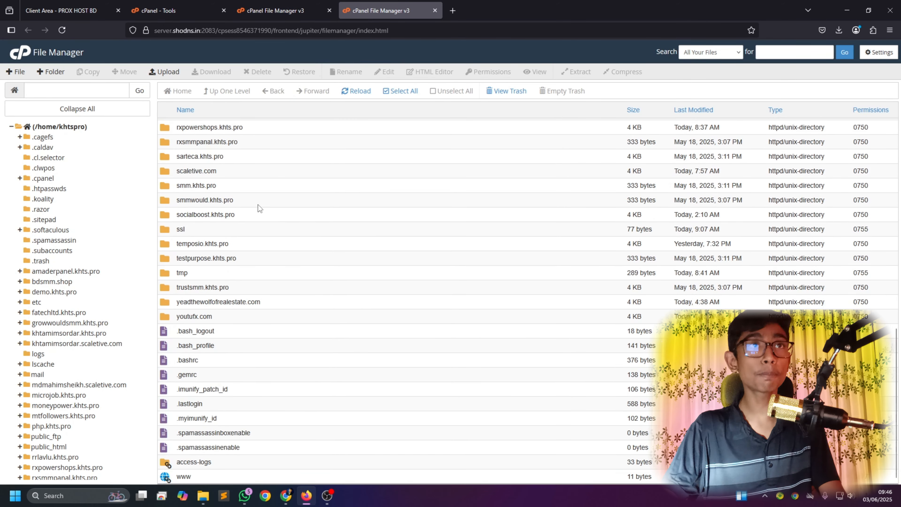
scroll(231, 234, up, 7)
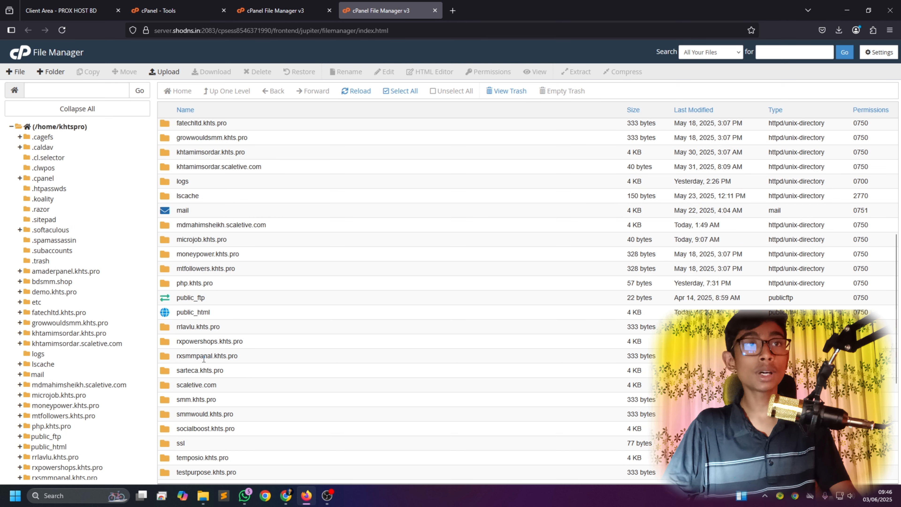
double_click(240, 244)
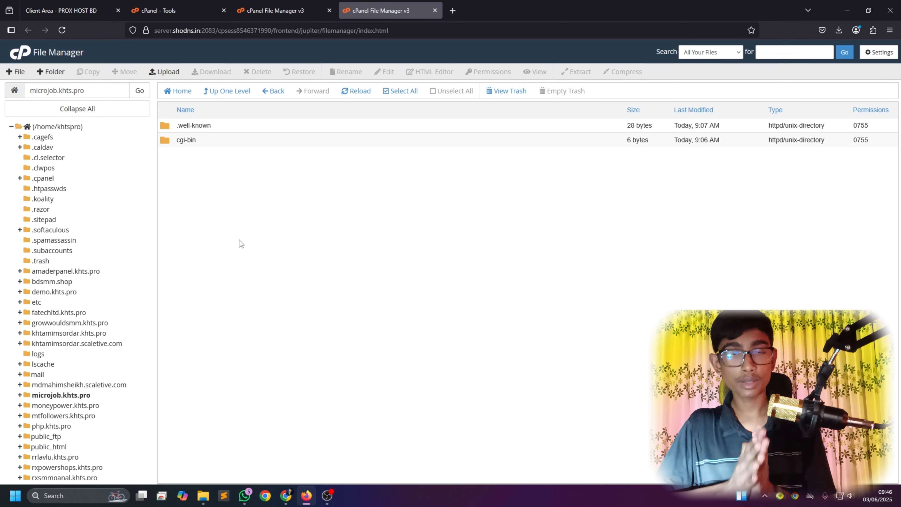
- Upload rk microjob.zip from the Desktop into the microjob.khts.pro folder
click(152, 72)
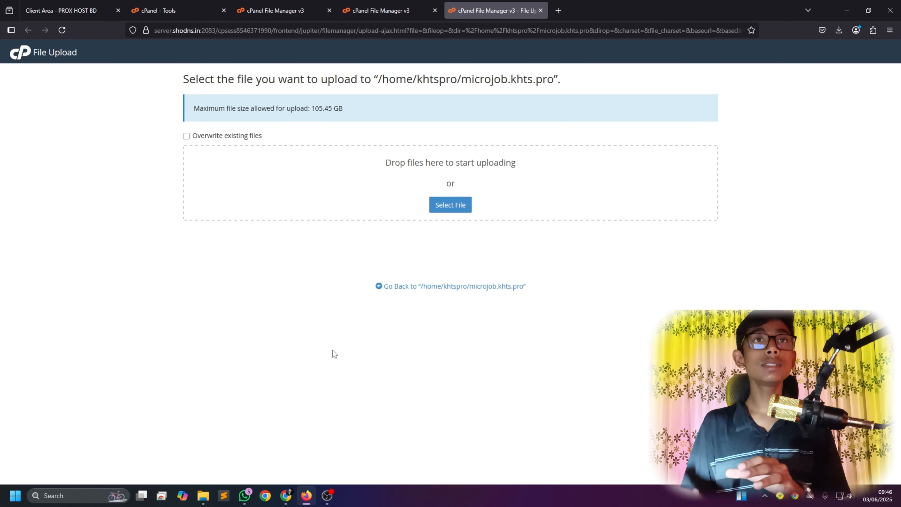
click(447, 209)
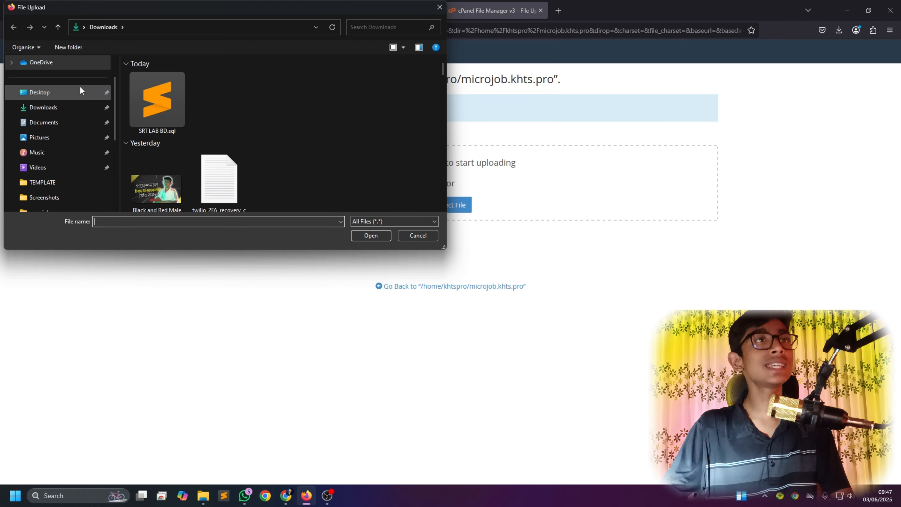
click(43, 94)
scroll(290, 140, down, 3)
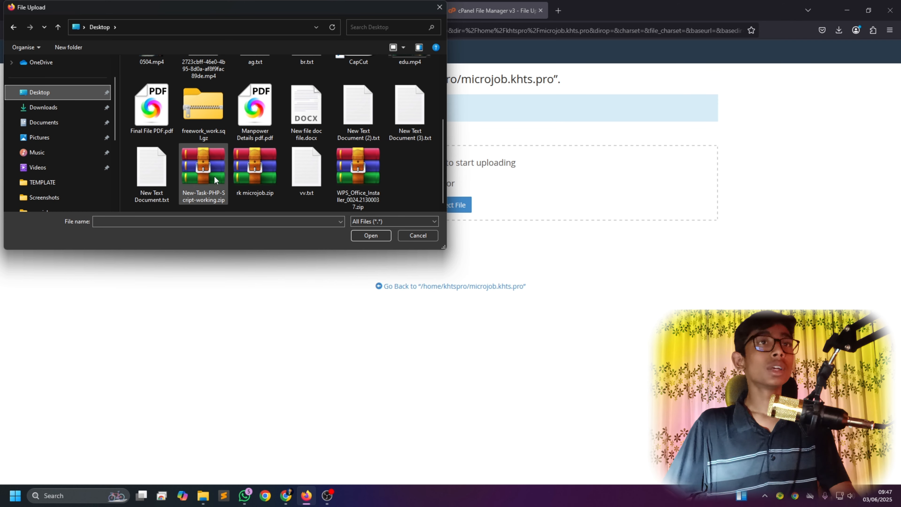
click(261, 180)
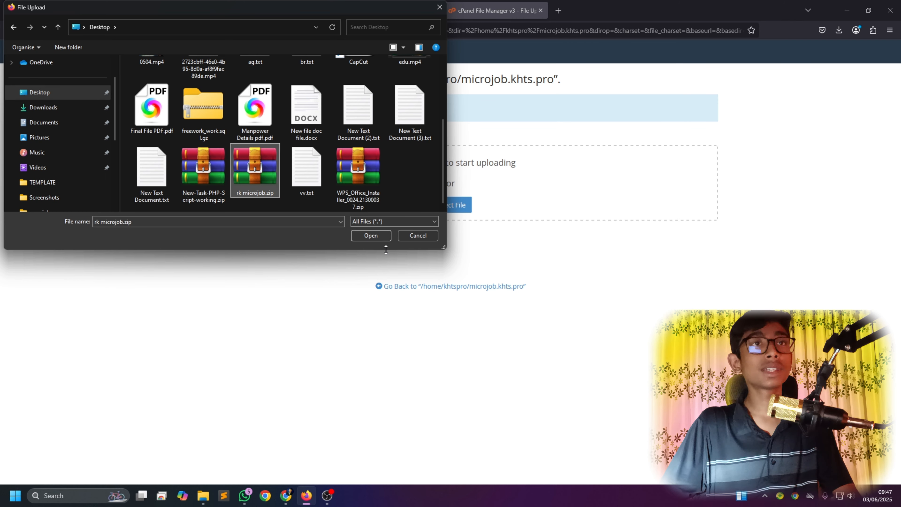
click(371, 236)
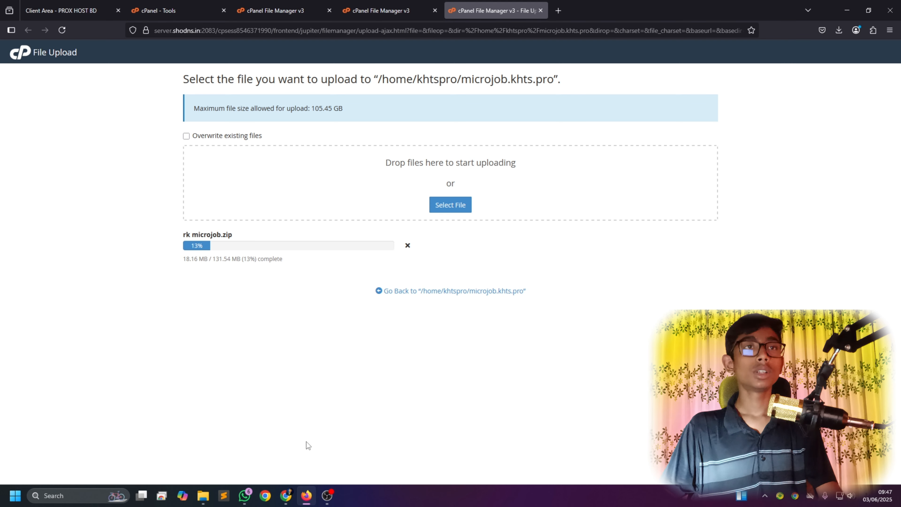
- Switch to Chrome, view the YouTube channel's details, and browse its linked khts.pro homepage
click(286, 495)
click(69, 10)
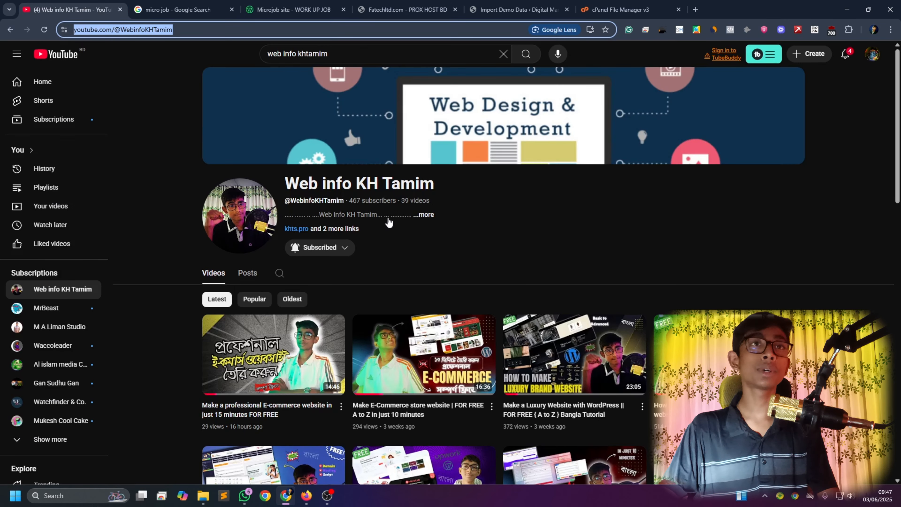
click(412, 216)
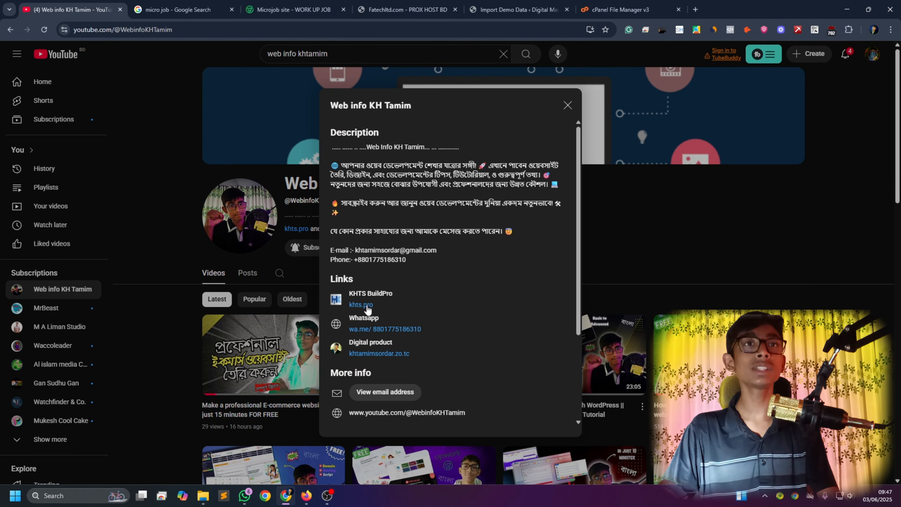
click(365, 309)
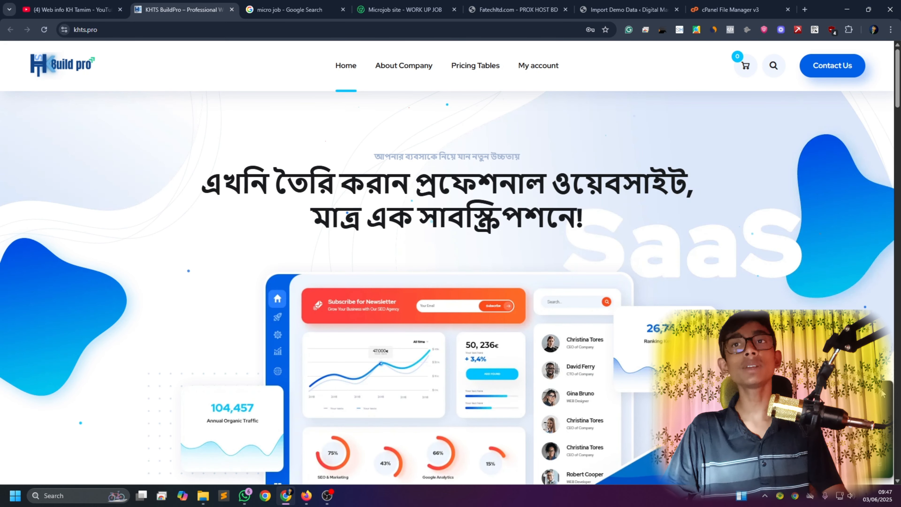
scroll(394, 187, down, 10)
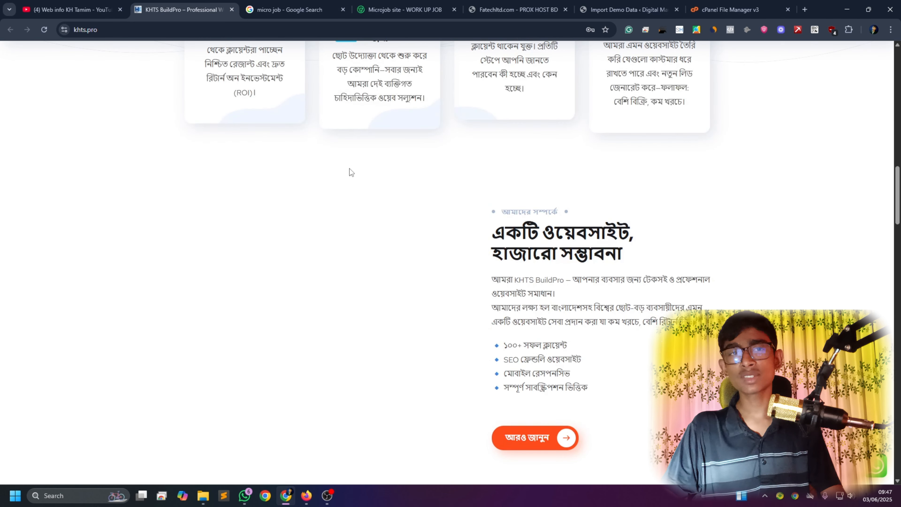
scroll(390, 159, down, 5)
scroll(426, 161, up, 6)
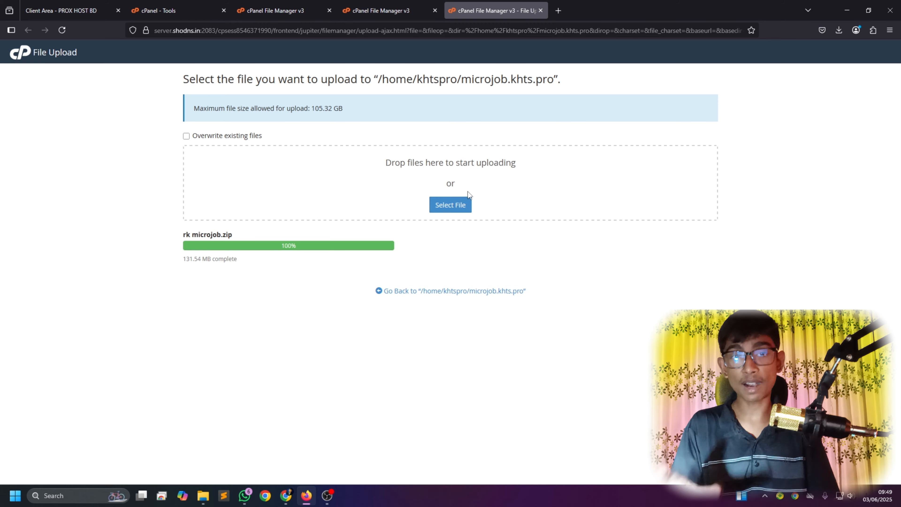
- Reload the microjob.khts.pro file listing in Firefox's File Manager and close the finished upload page
click(380, 10)
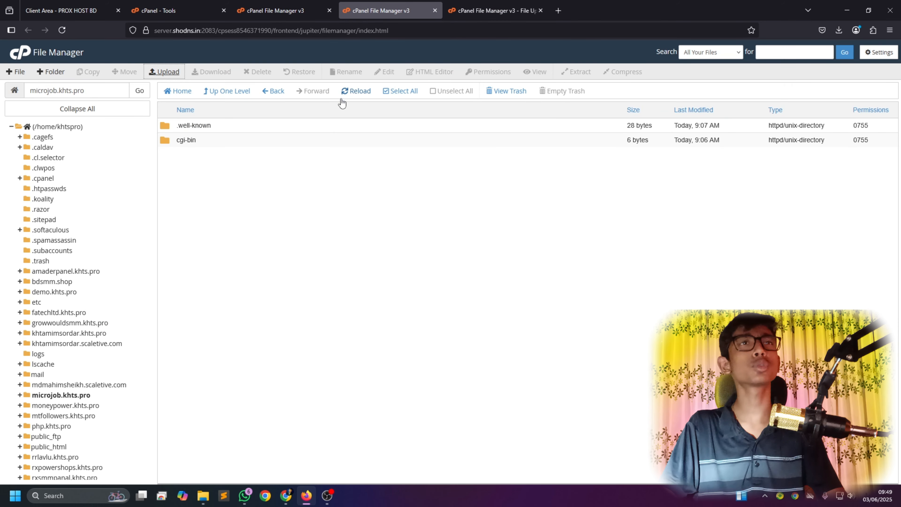
click(355, 91)
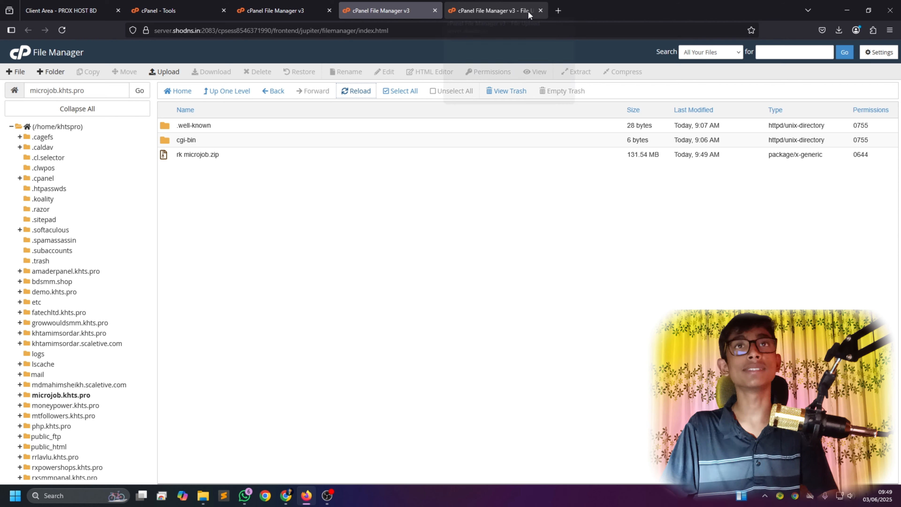
click(496, 10)
click(541, 10)
- Extract rk microjob.zip into /microjob.khts.pro and select the archive in the file list
right_click(244, 156)
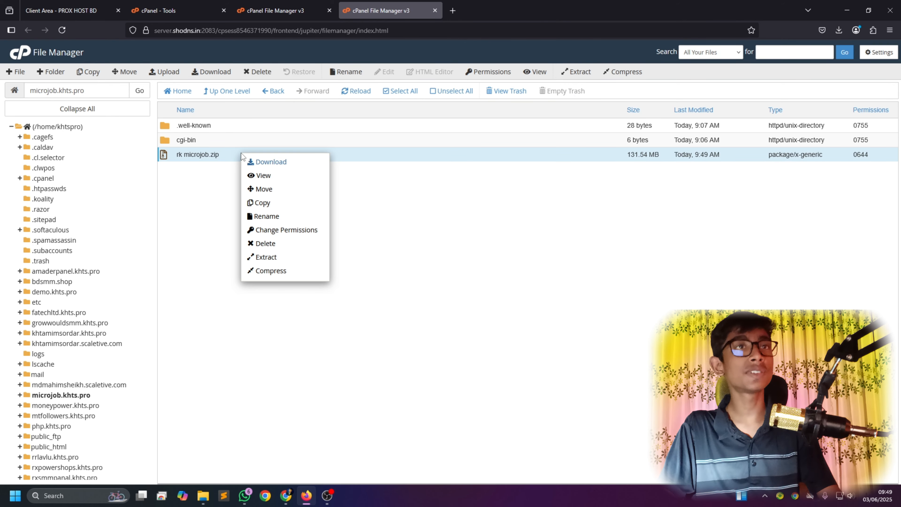
click(275, 259)
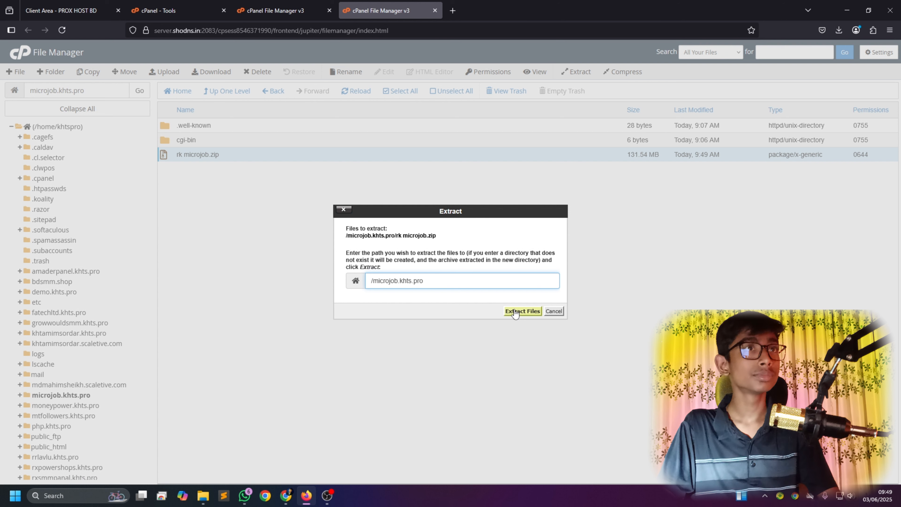
click(515, 312)
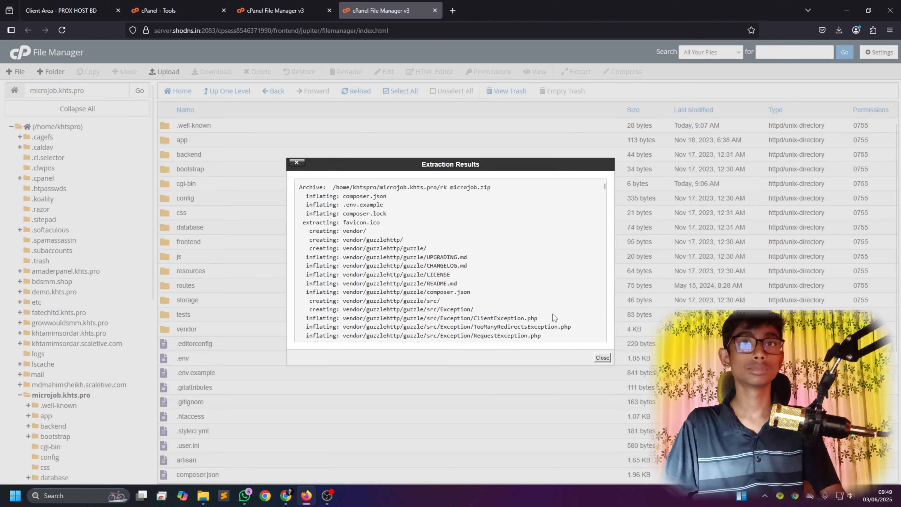
click(602, 357)
scroll(213, 248, down, 5)
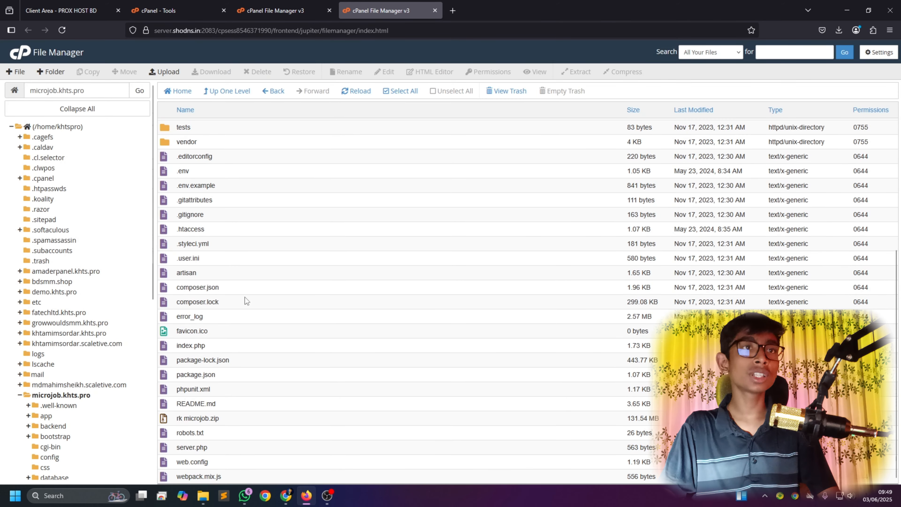
click(233, 419)
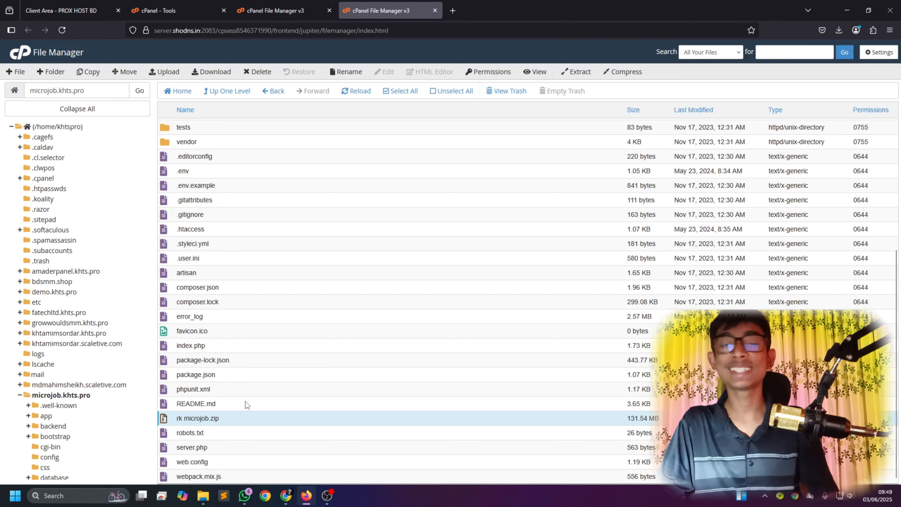
- Copy the microjob.khts.pro domain from the folder path and load it in a new browser tab
click(53, 90)
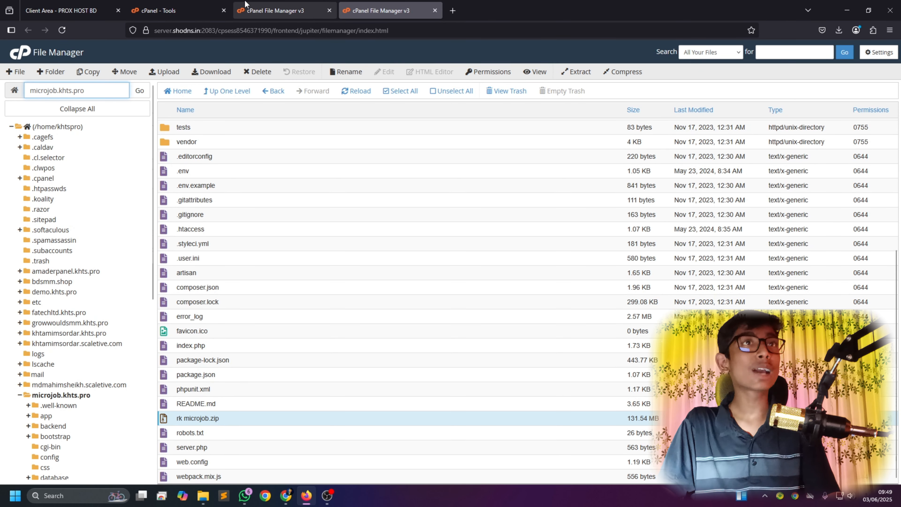
triple_click(64, 90)
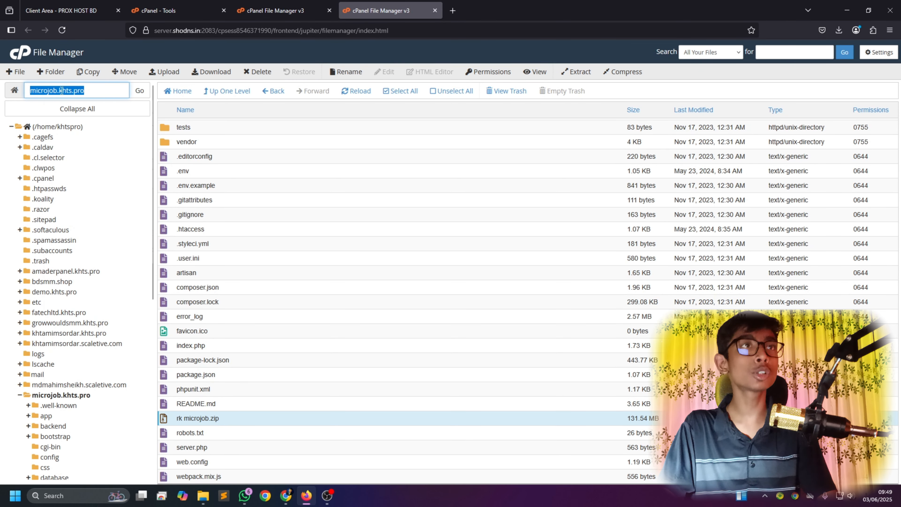
right_click(63, 91)
click(114, 254)
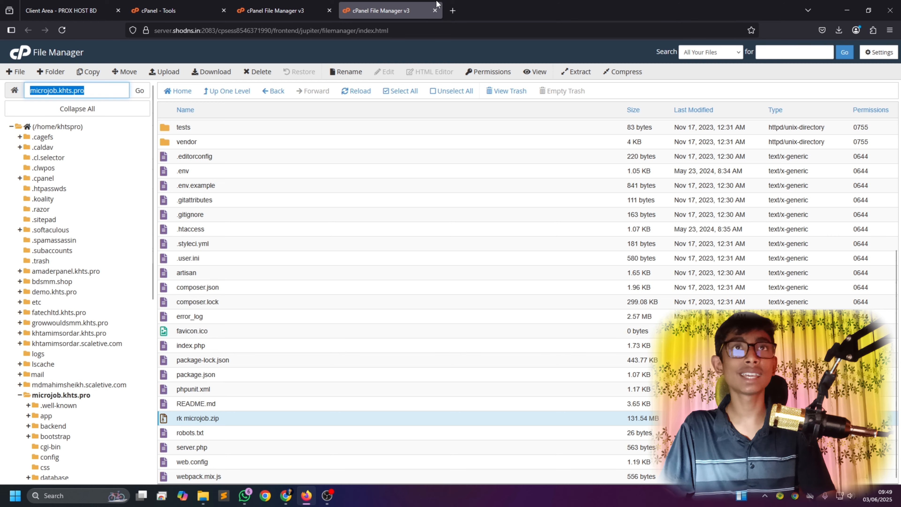
key(ctrl+t)
right_click(427, 26)
click(453, 105)
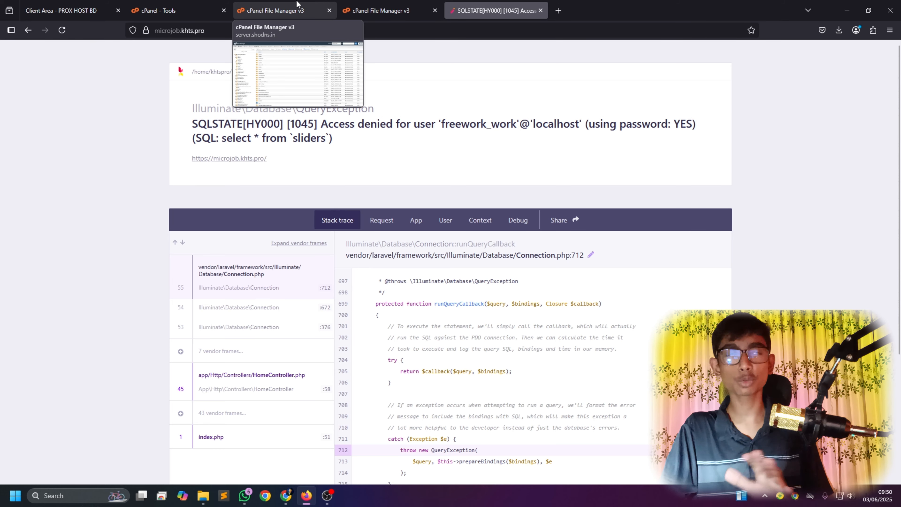
- Return to the cPanel tools and open Manage My Databases in its own tab
click(173, 5)
scroll(332, 235, down, 5)
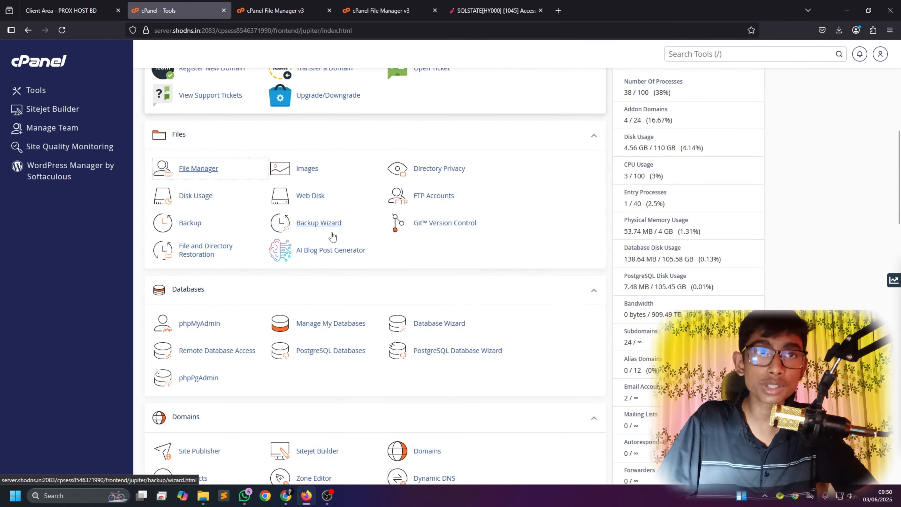
scroll(312, 227, up, 6)
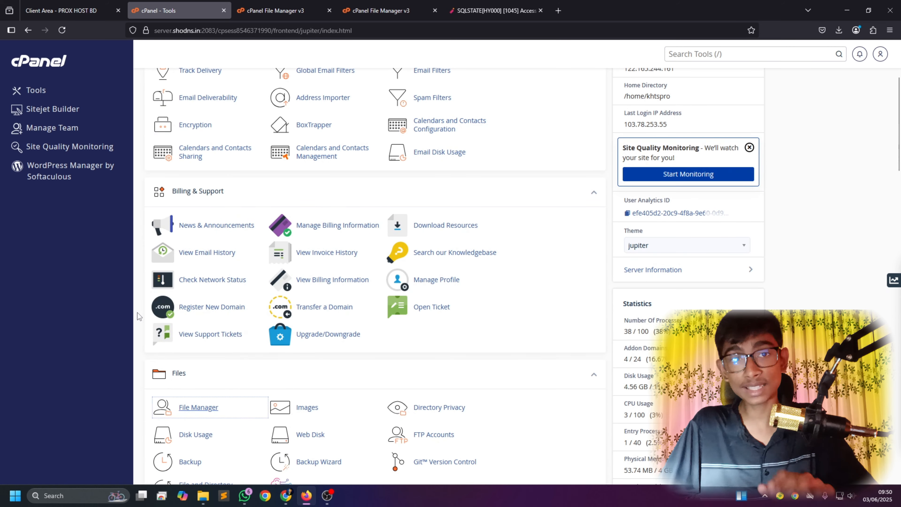
scroll(300, 313, down, 5)
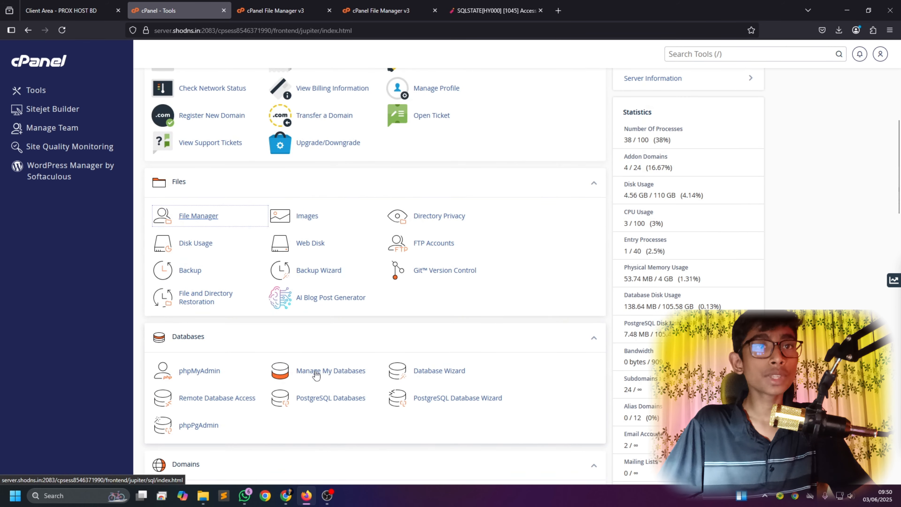
middle_click(316, 373)
click(269, 11)
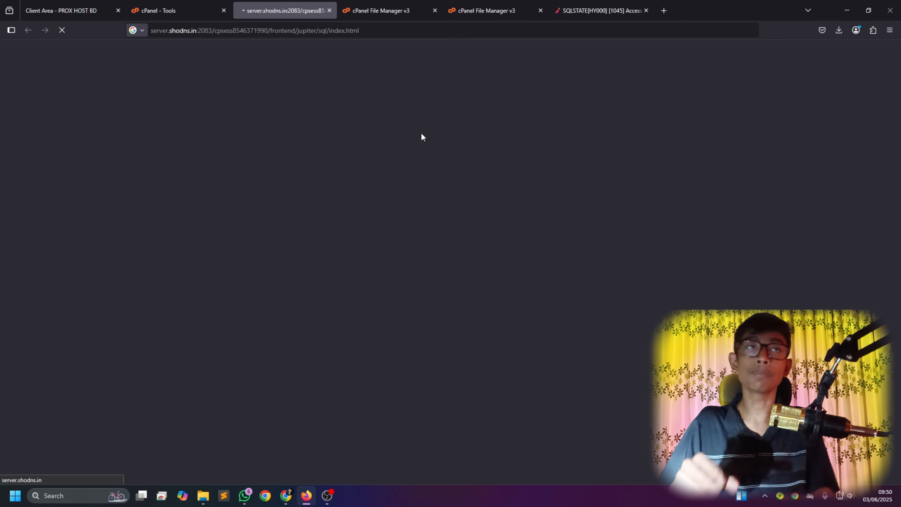
mouse_move(585, 19)
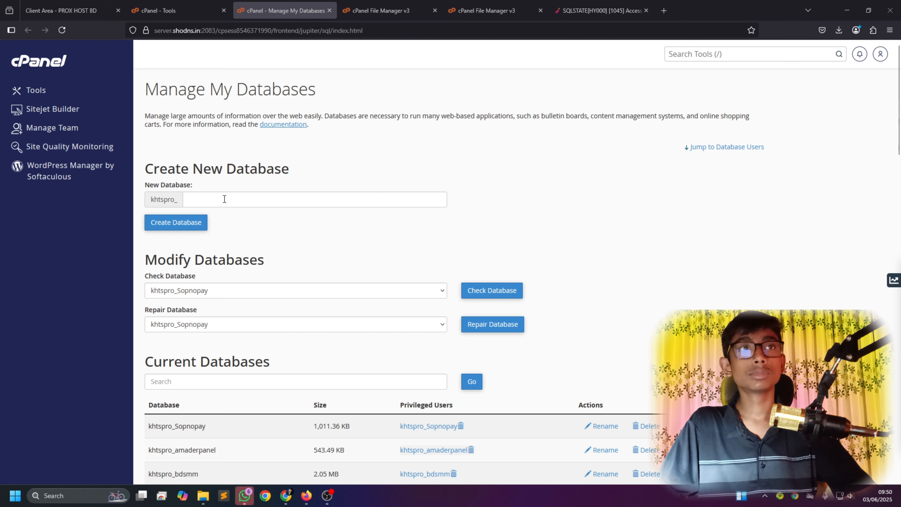
- Copy the domain microjob.khts.pro from the open site's address and create a new database with that name
click(213, 198)
click(627, 9)
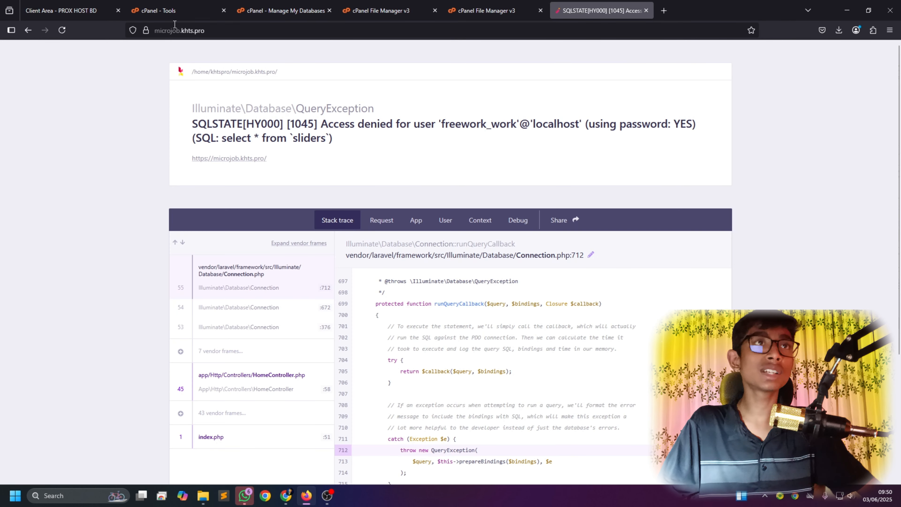
click(211, 31)
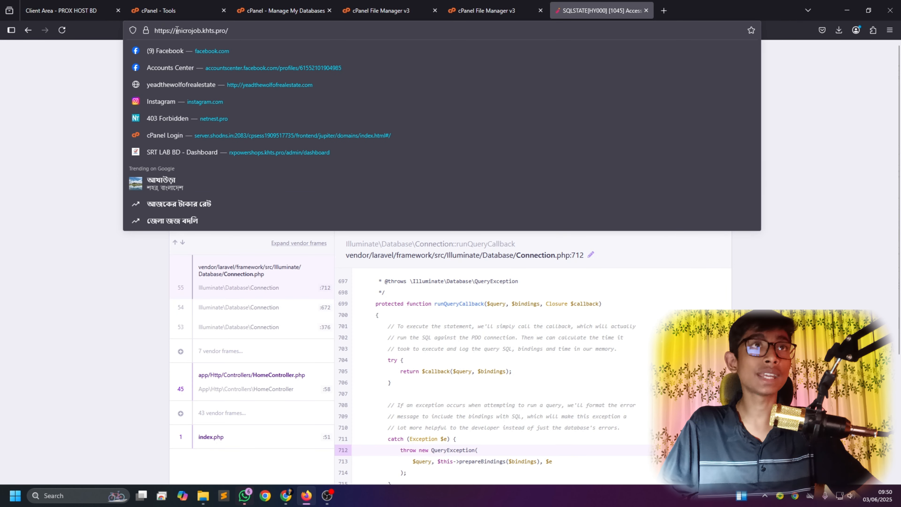
drag(176, 30, 226, 32)
right_click(222, 31)
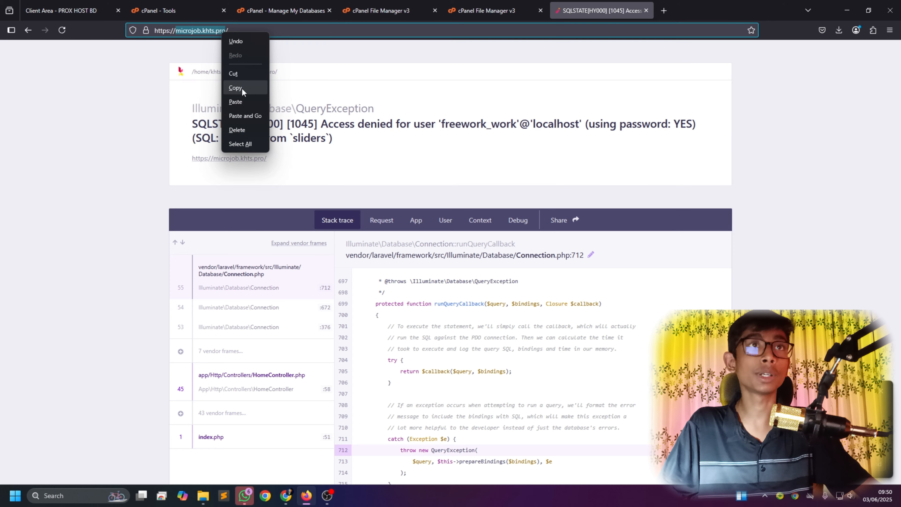
click(245, 89)
click(159, 11)
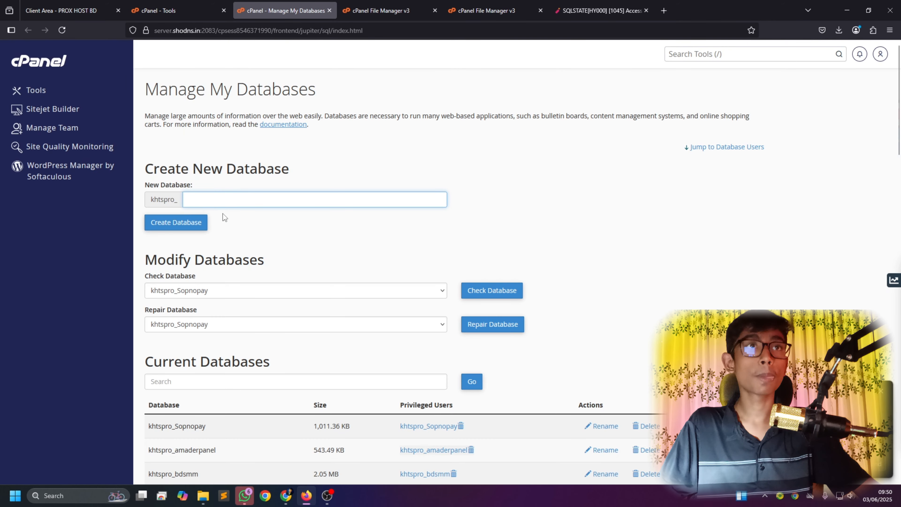
right_click(222, 192)
click(248, 264)
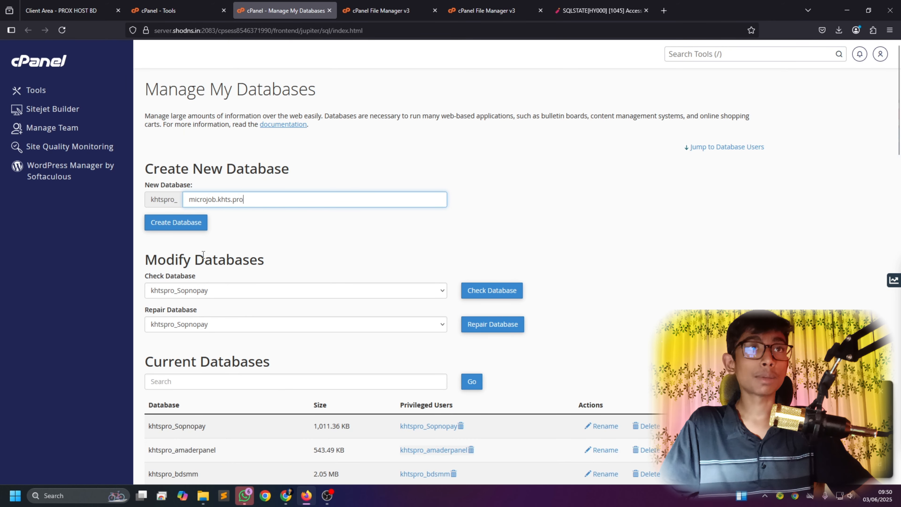
click(180, 229)
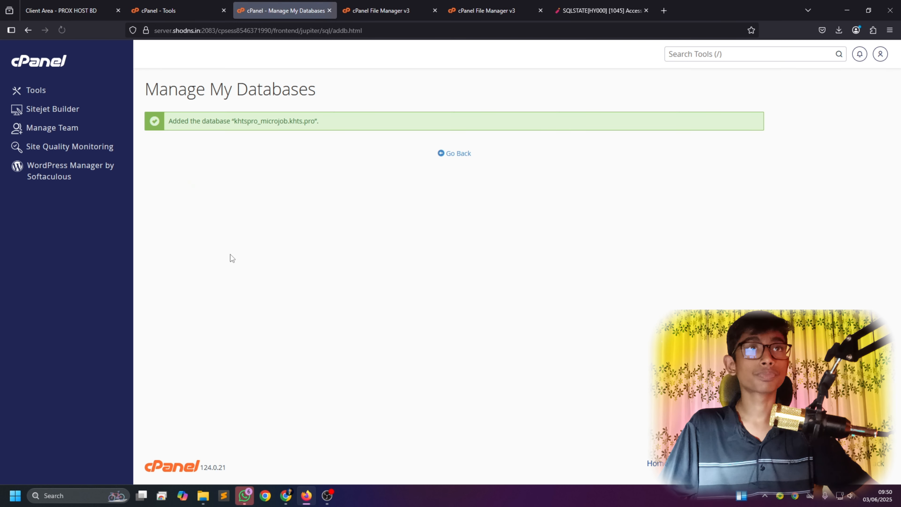
- Copy the new database's full name from the creation notice and return to the Manage My Databases page
drag(235, 120, 313, 122)
right_click(309, 121)
click(348, 141)
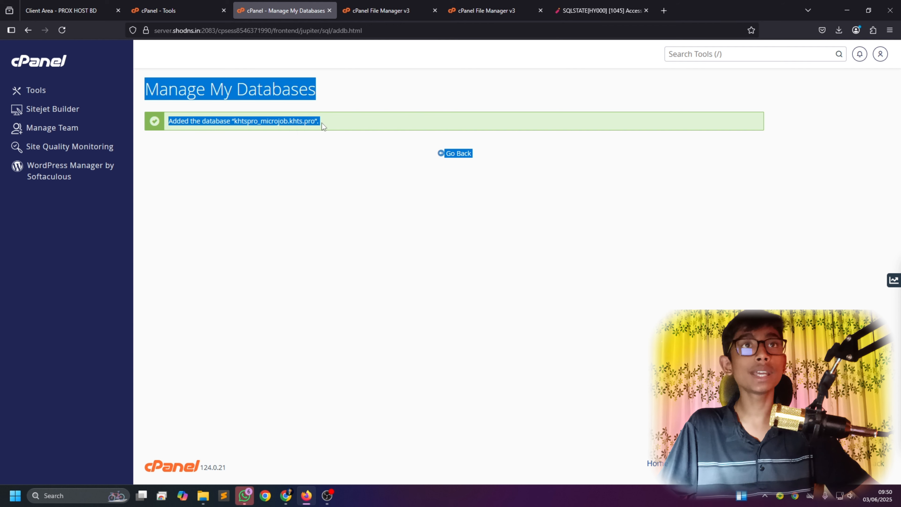
right_click(308, 123)
click(255, 126)
drag(235, 120, 314, 121)
right_click(310, 119)
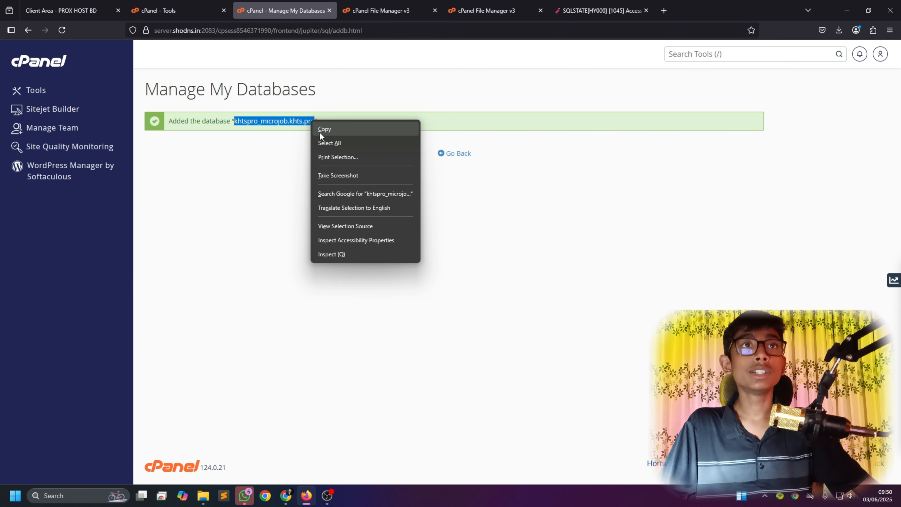
right_click(307, 126)
click(332, 136)
click(448, 159)
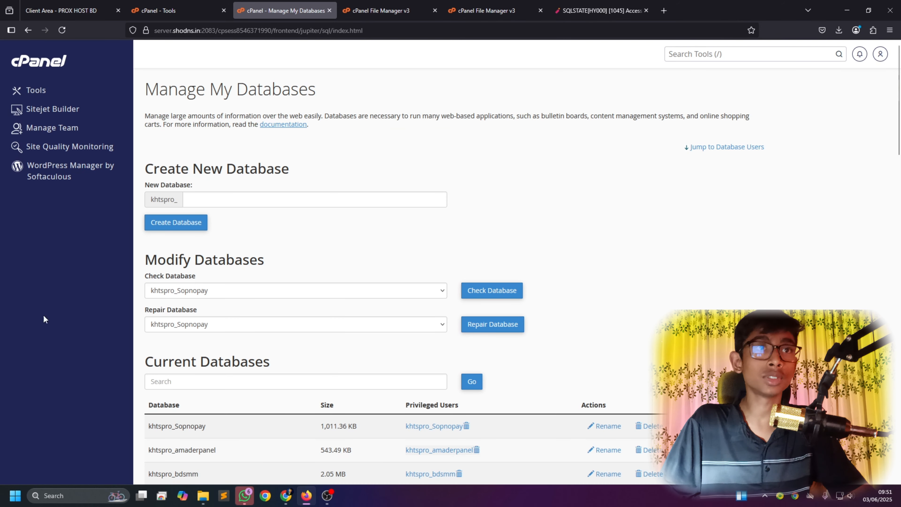
- Enter the new database user's password and repeat it in the confirmation field
scroll(235, 223, down, 15)
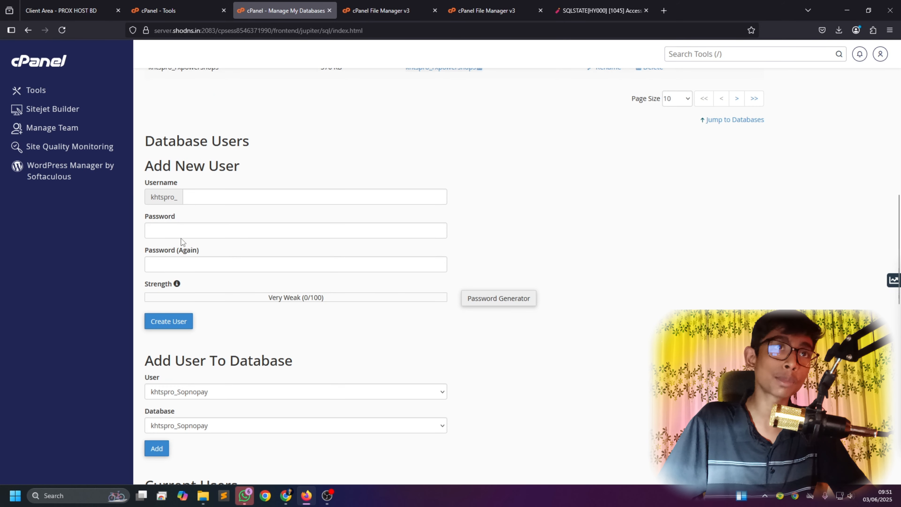
right_click(179, 226)
click(215, 332)
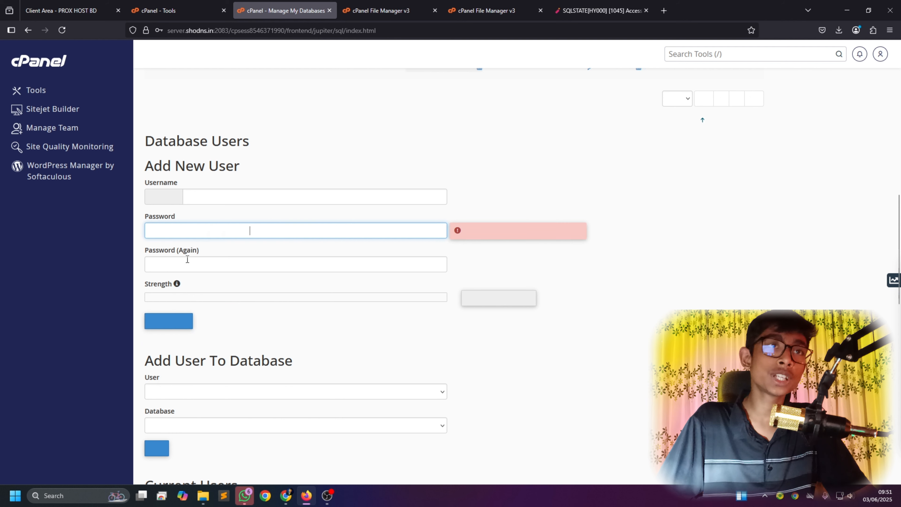
right_click(196, 266)
click(235, 373)
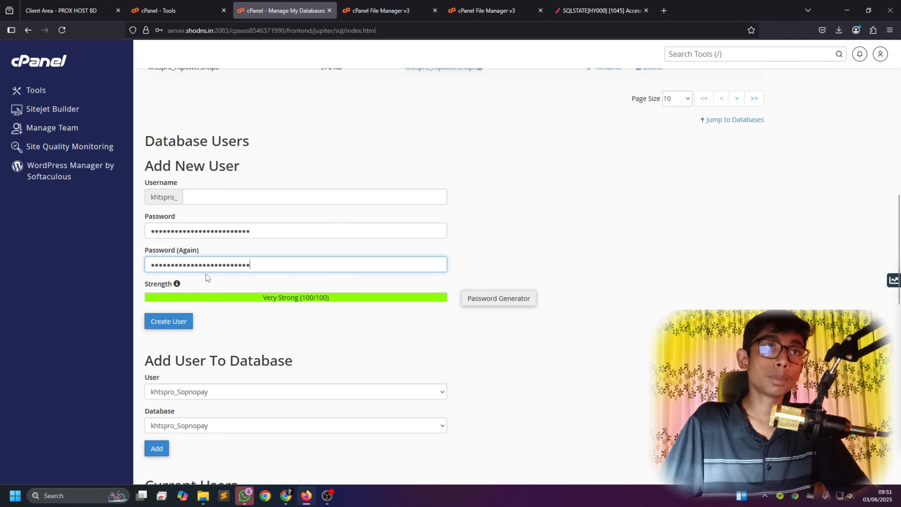
- Set the new database user's name to microjob.khts.pro, without a duplicate khtspro_ prefix
right_click(194, 198)
click(249, 287)
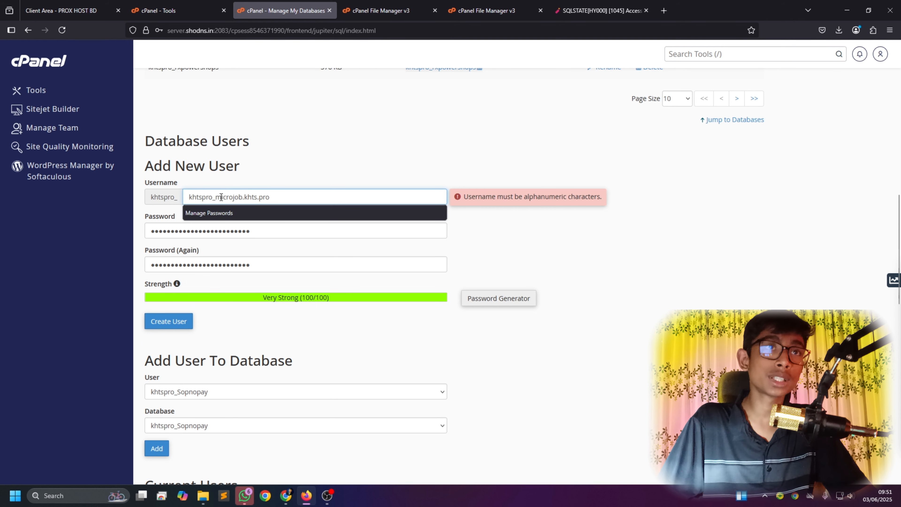
drag(217, 197, 188, 197)
key(BackSpace)
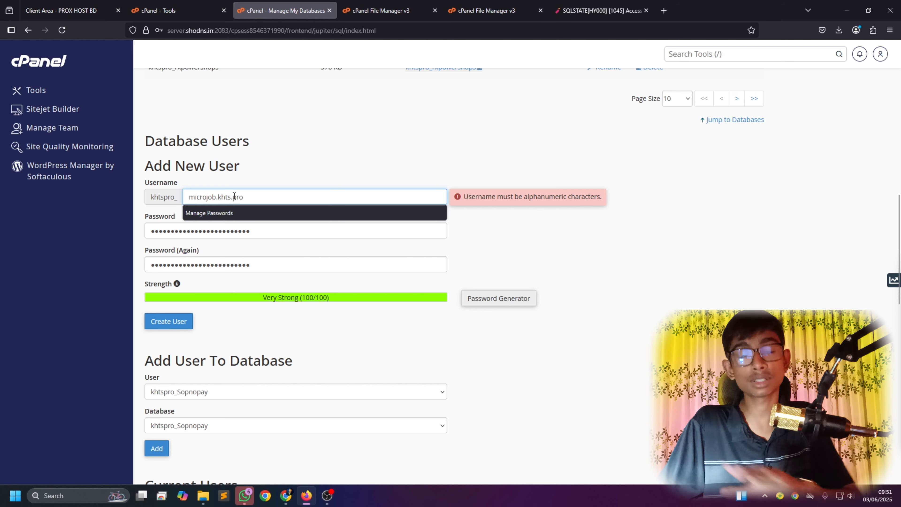
click(252, 163)
scroll(170, 321, down, 3)
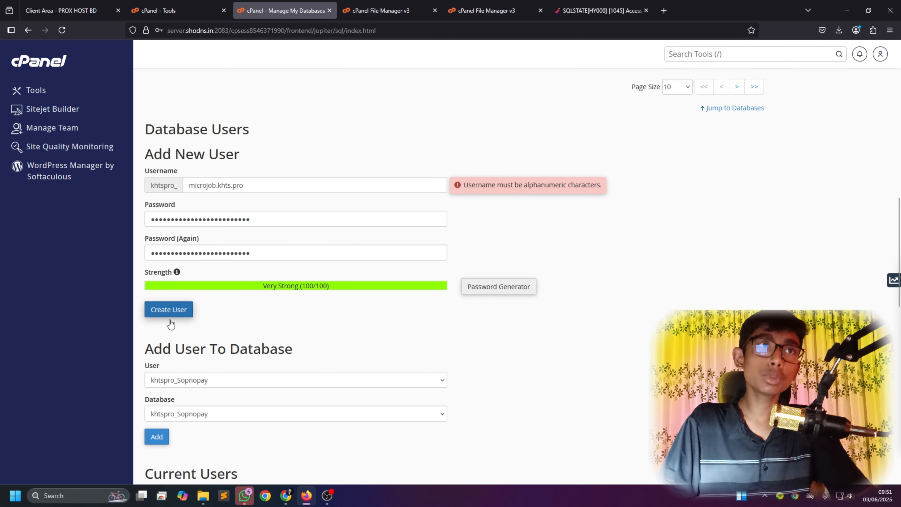
scroll(199, 284, up, 3)
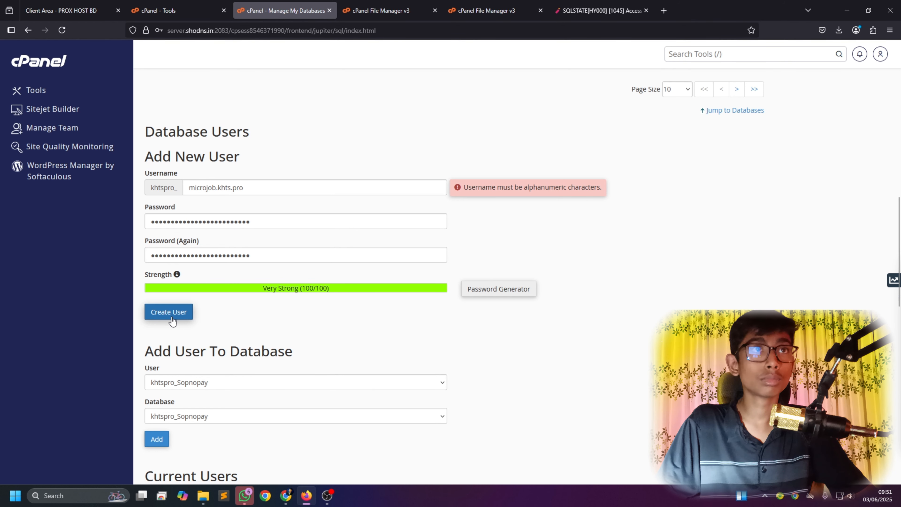
scroll(173, 322, down, 3)
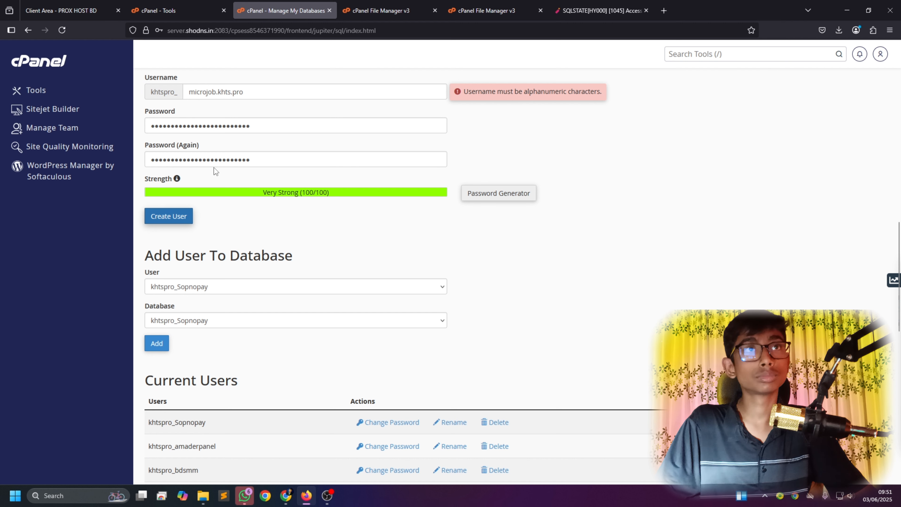
- Paste the copied database name into a new browser tab's address bar and return to the Manage My Databases page
drag(263, 92, 148, 92)
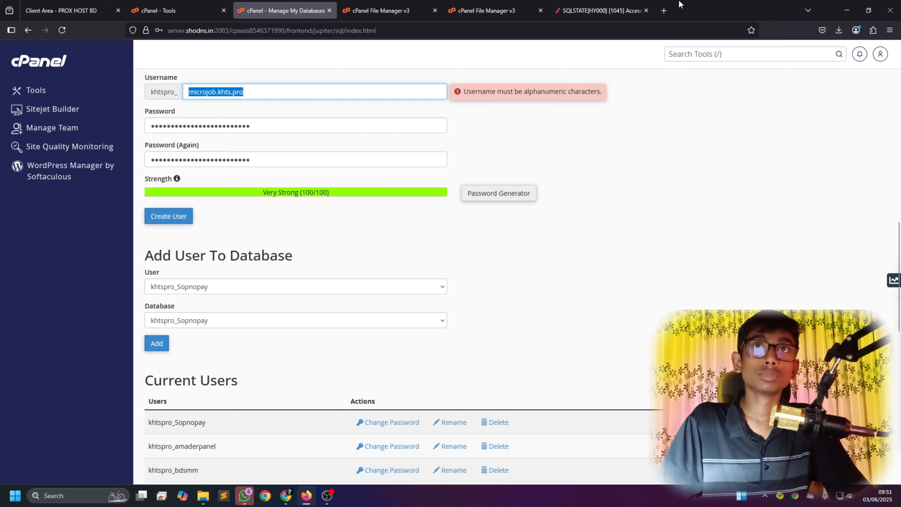
click(664, 11)
right_click(498, 31)
click(529, 101)
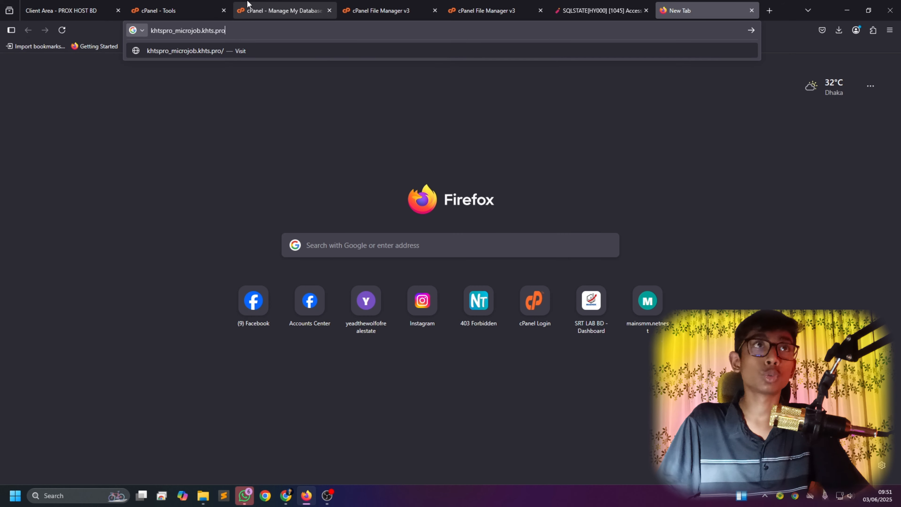
click(197, 5)
click(278, 4)
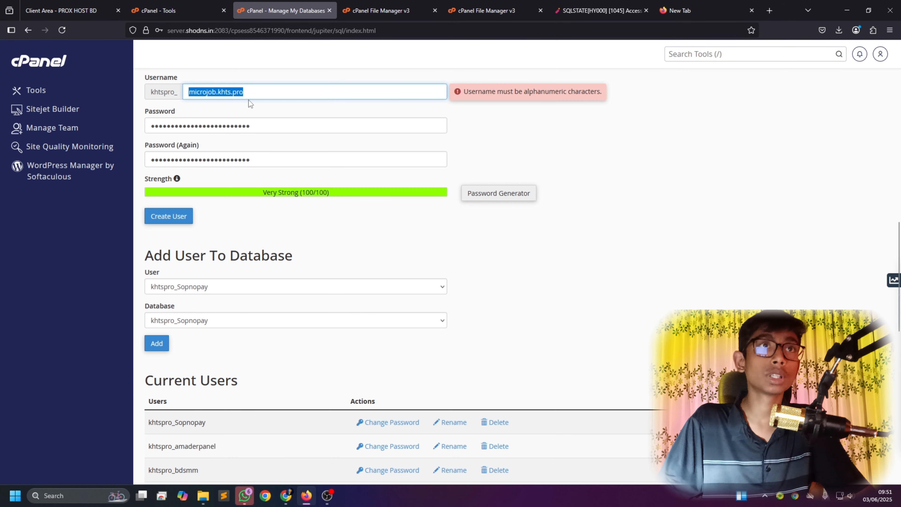
- Delete the database khtspro_microjob.khts.pro from the current databases
scroll(292, 257, up, 10)
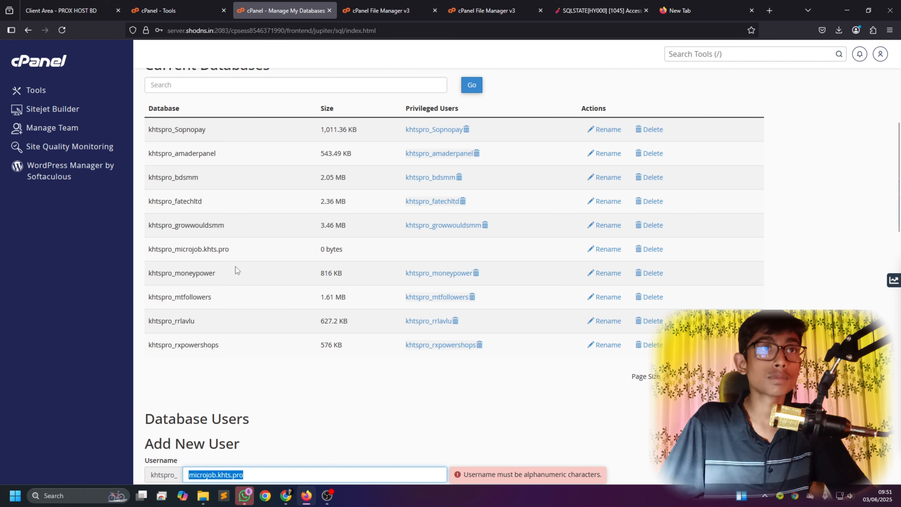
click(652, 248)
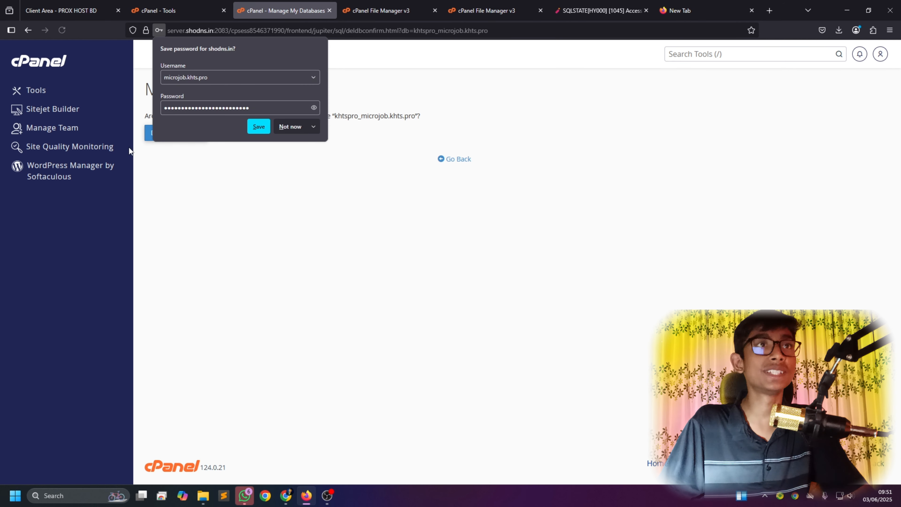
click(148, 137)
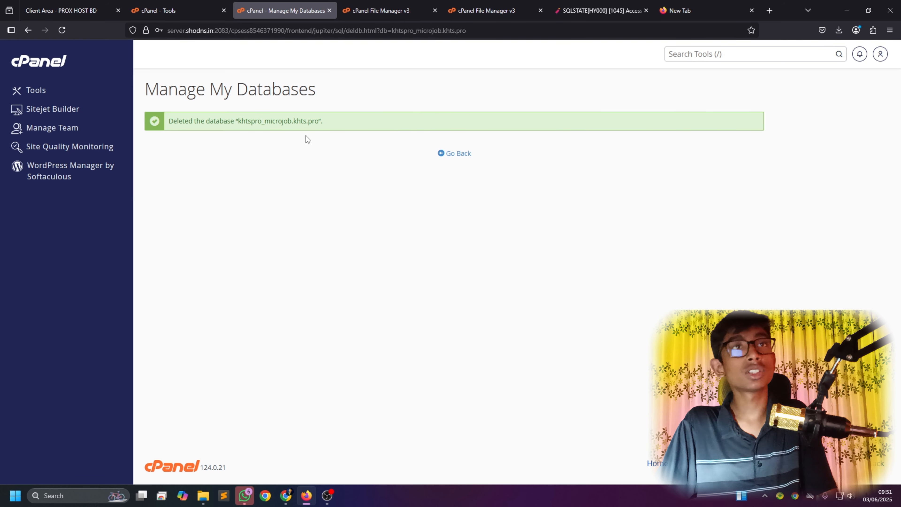
- Copy only the word microjob from the deletion notice and create a new database named microjob
drag(266, 121, 292, 121)
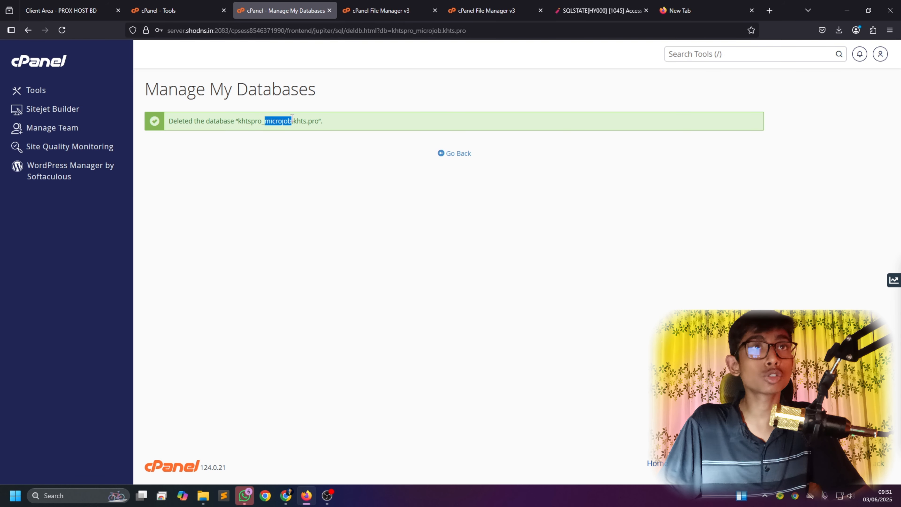
right_click(288, 121)
click(302, 131)
click(453, 154)
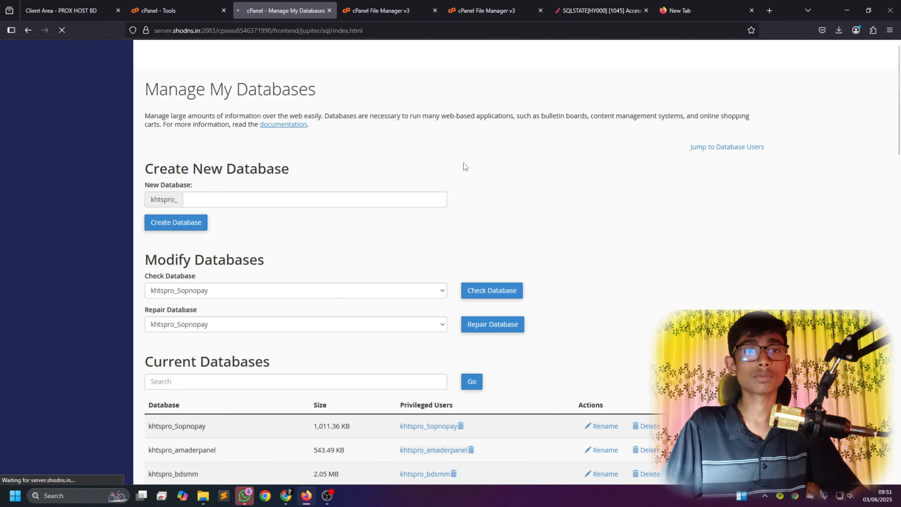
right_click(192, 196)
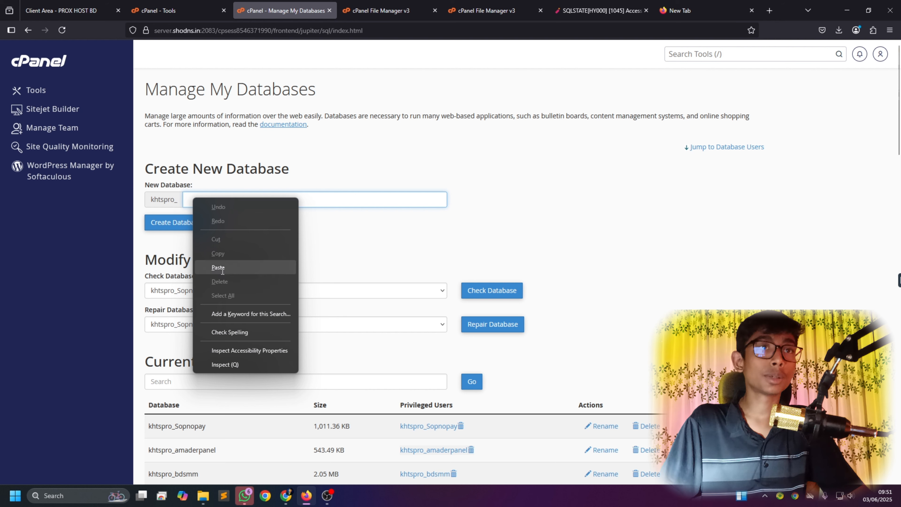
click(254, 267)
click(176, 227)
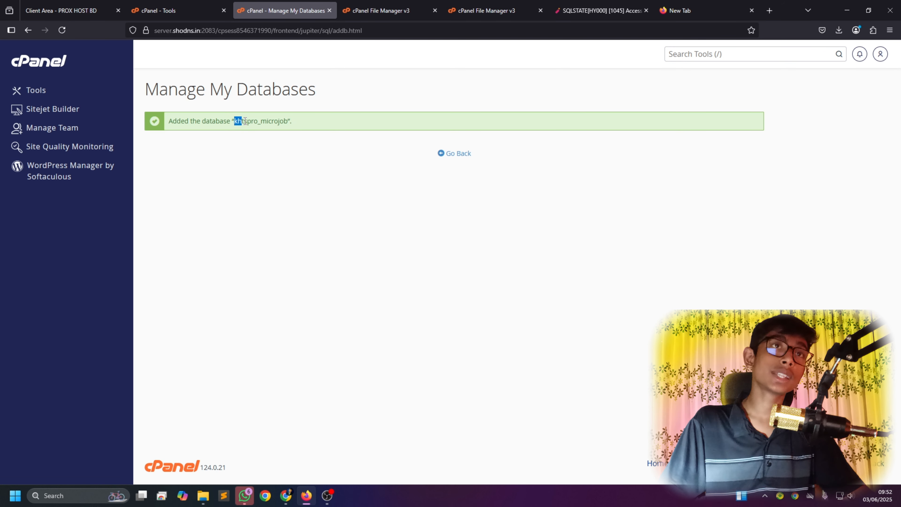
- Copy the replacement database's full name including its prefix and go back to the database management page
drag(245, 122, 288, 122)
right_click(288, 122)
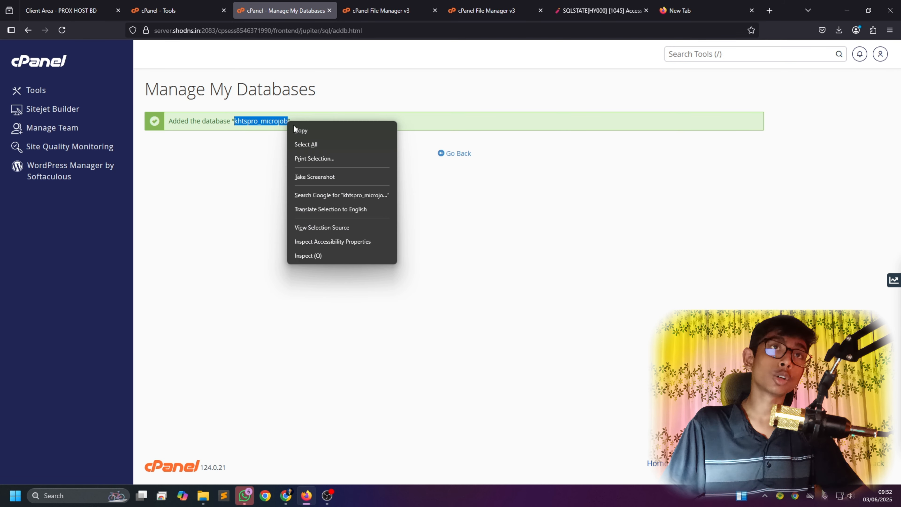
click(294, 129)
click(453, 156)
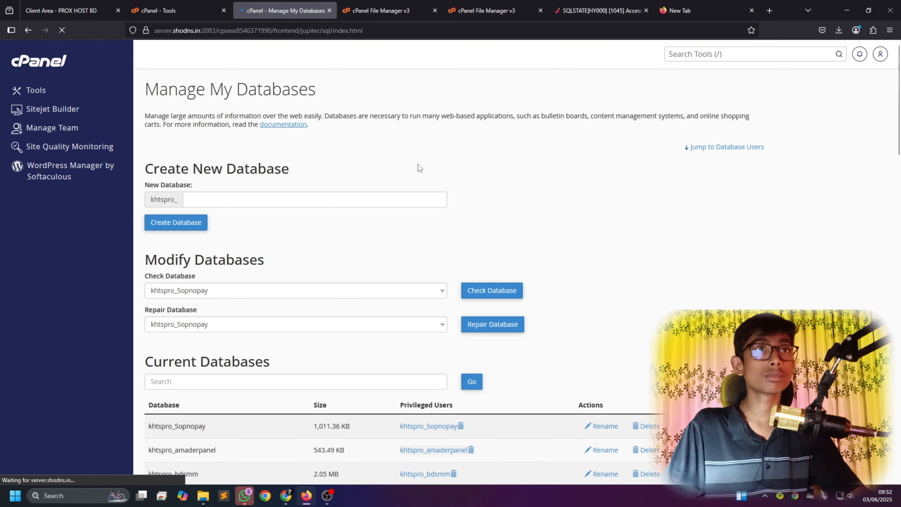
- Fill in both password fields for the new database user with the copied text
scroll(225, 205, down, 8)
scroll(223, 210, down, 5)
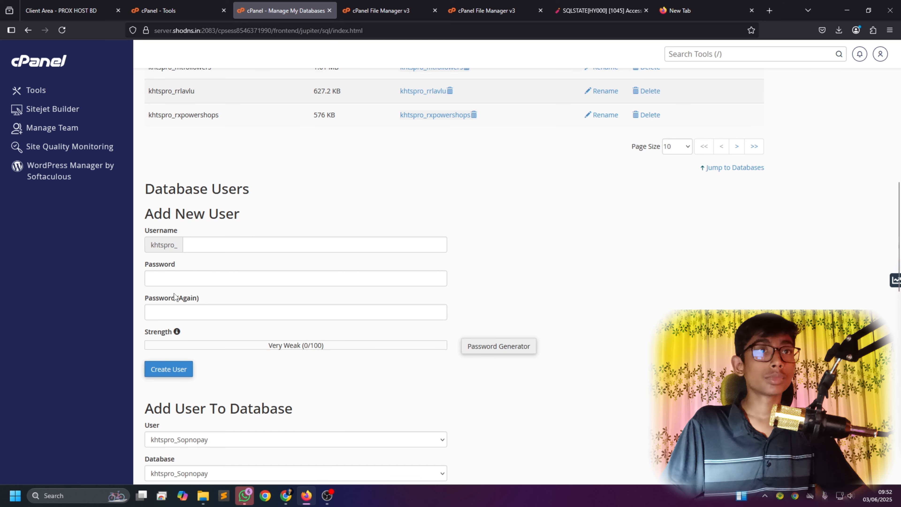
right_click(162, 279)
click(214, 378)
right_click(179, 313)
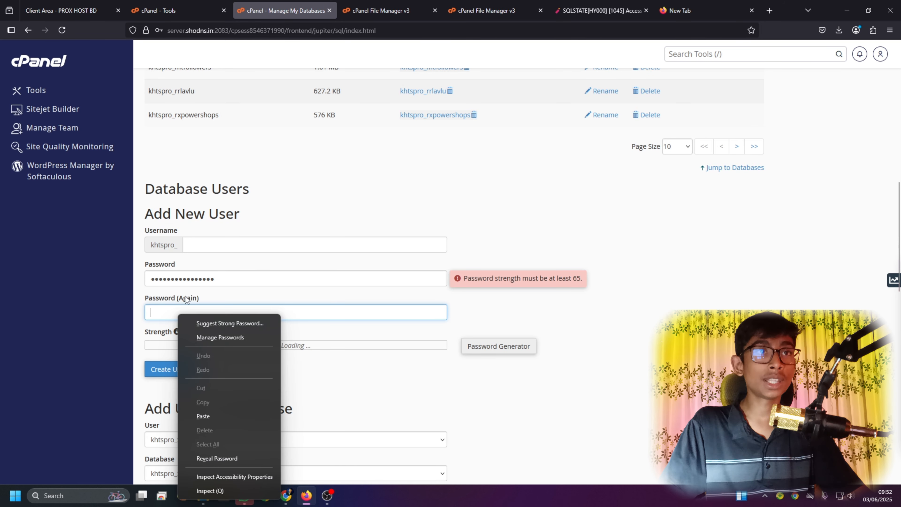
click(221, 415)
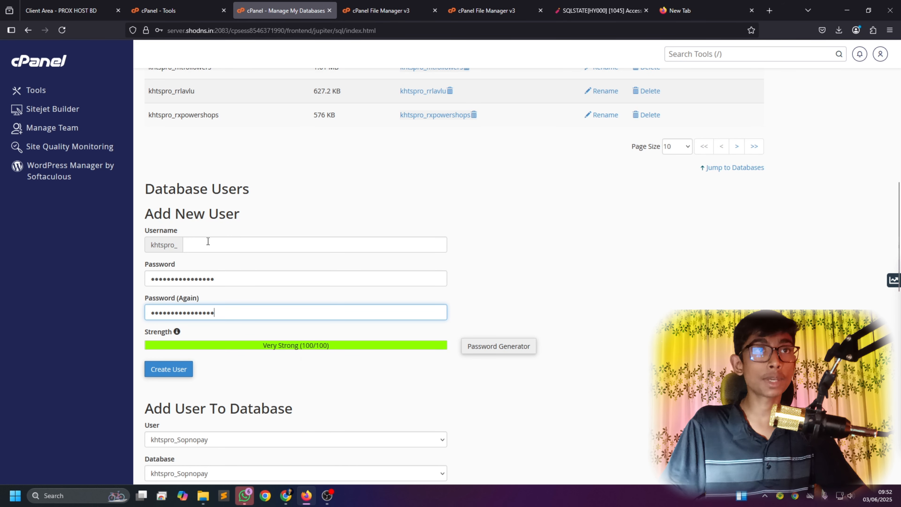
- Set the new database user's name to microjob after the fixed prefix, create the user, and dismiss the browser's offer to save the login
right_click(209, 244)
click(231, 326)
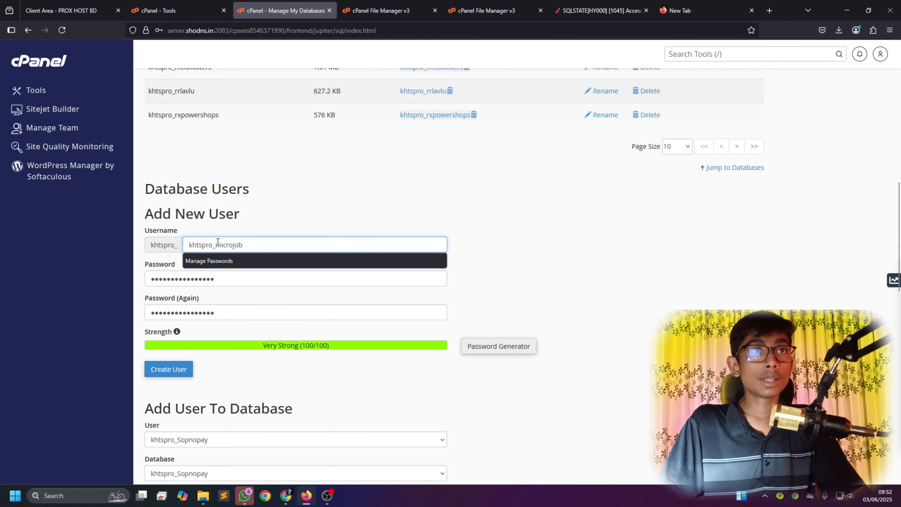
drag(218, 244, 98, 253)
key(BackSpace)
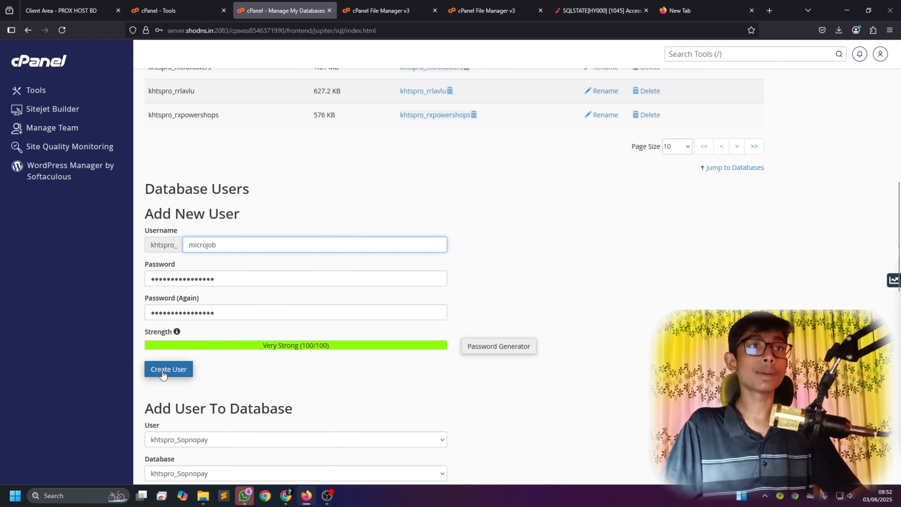
click(163, 371)
click(290, 128)
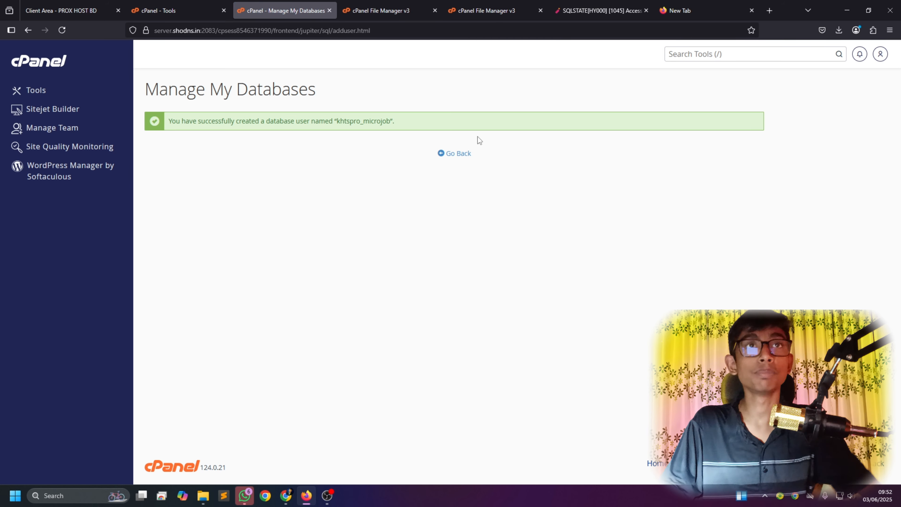
- Add the database user khtspro_microjob to the khtspro_microjob database and grant it all privileges
click(449, 153)
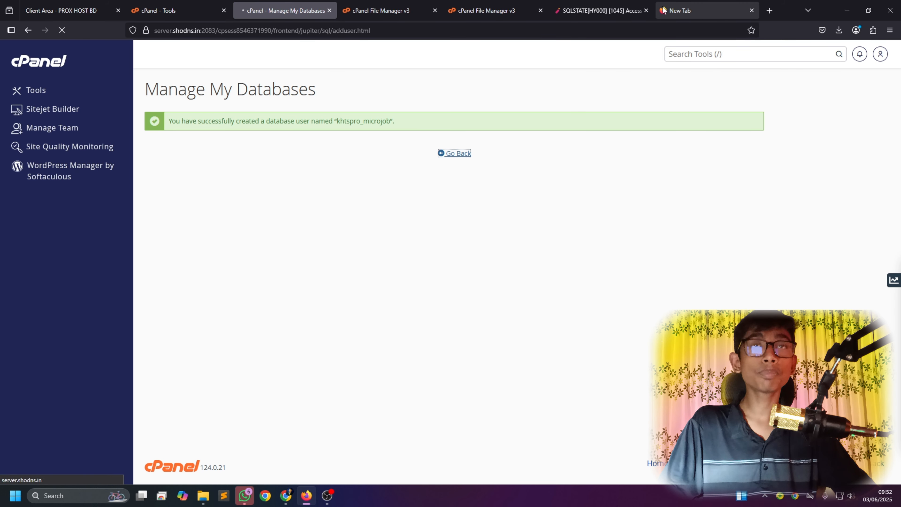
scroll(331, 360, down, 10)
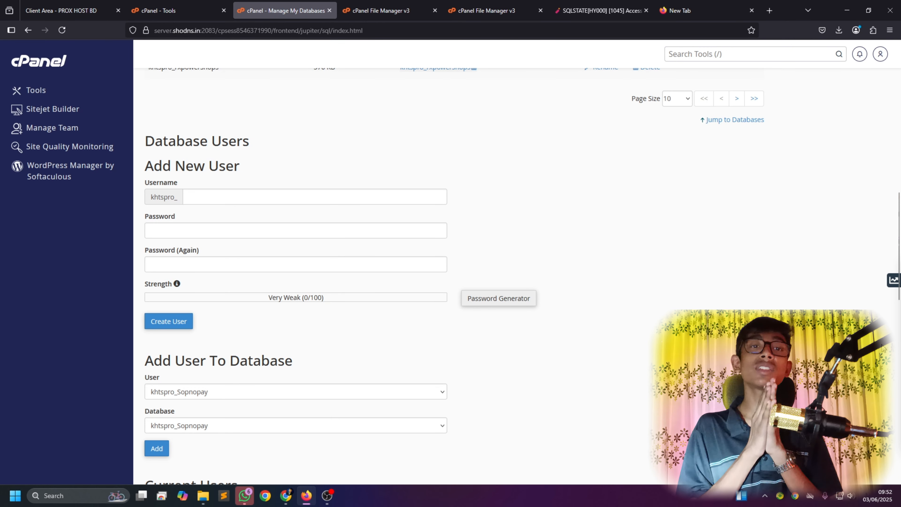
scroll(459, 278, down, 3)
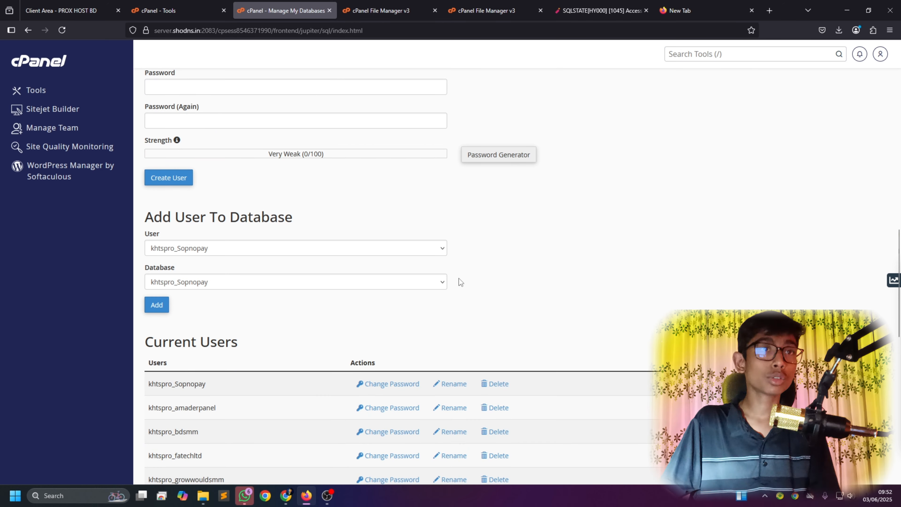
scroll(239, 193, down, 1)
click(188, 200)
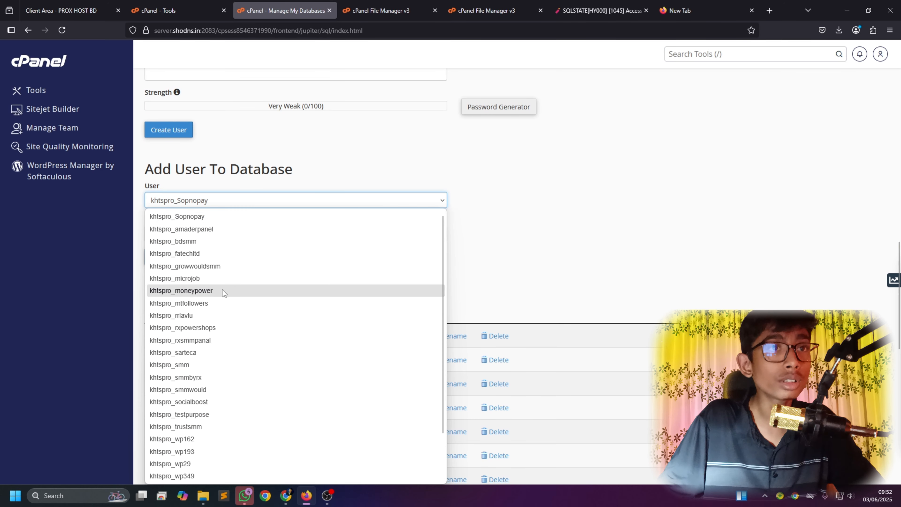
scroll(226, 298, down, 1)
scroll(221, 327, up, 1)
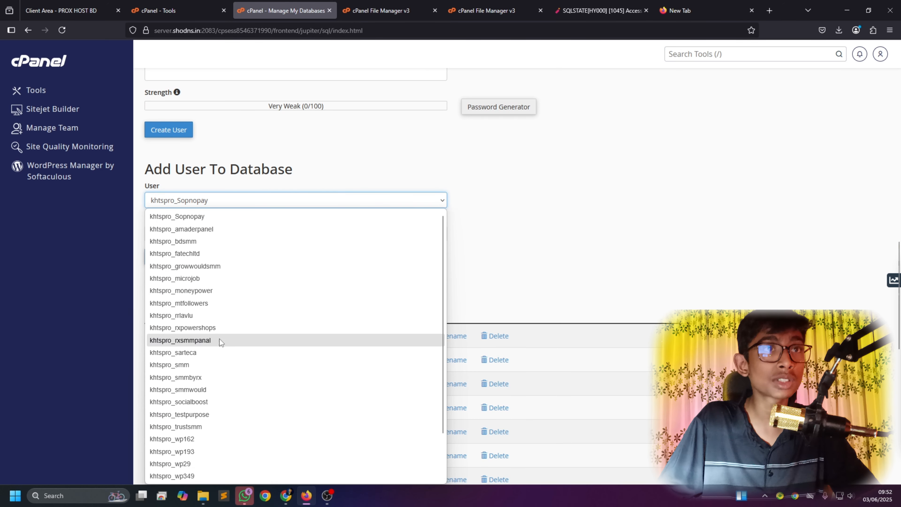
click(191, 278)
click(184, 230)
click(203, 312)
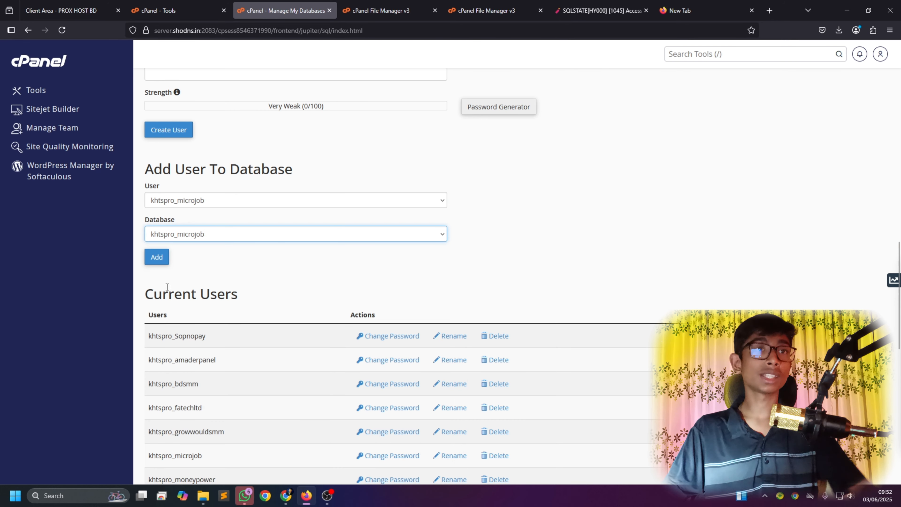
click(158, 258)
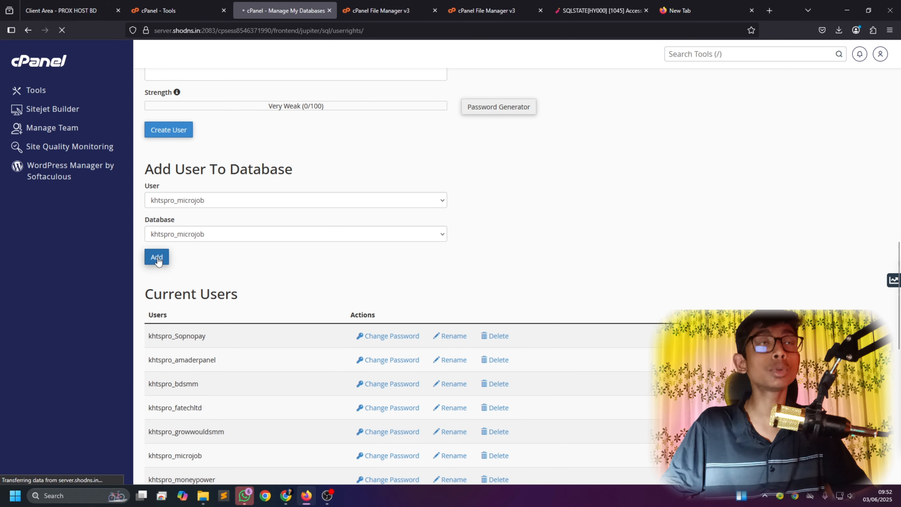
click(171, 175)
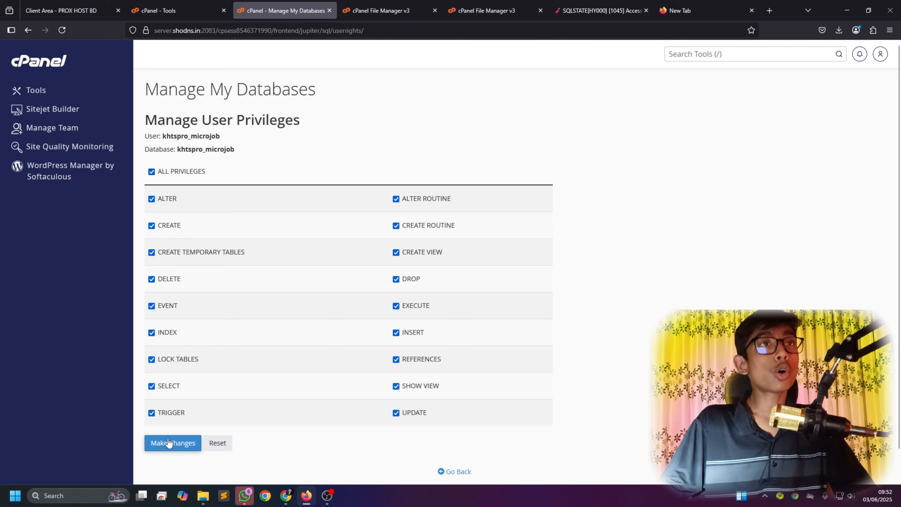
click(173, 445)
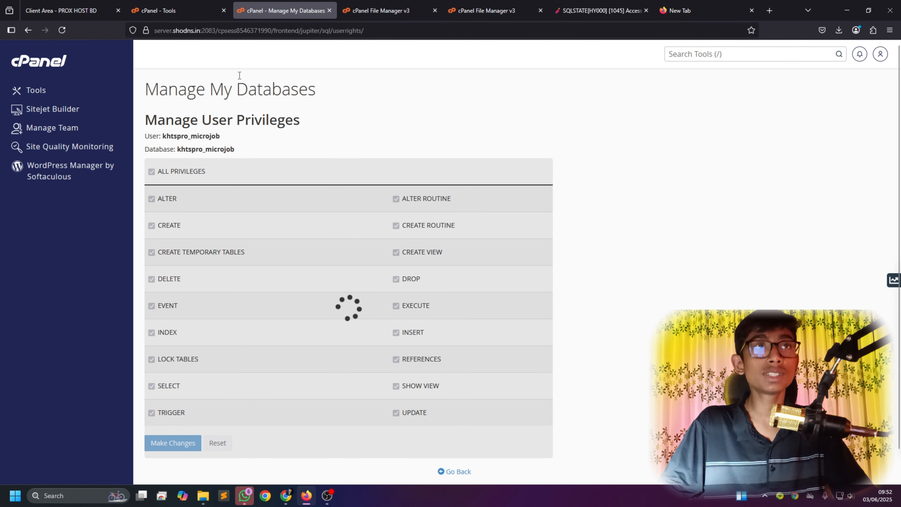
- Close the database management page, launch phpMyAdmin from the cPanel tools and open the khtspro_microjob database
click(170, 10)
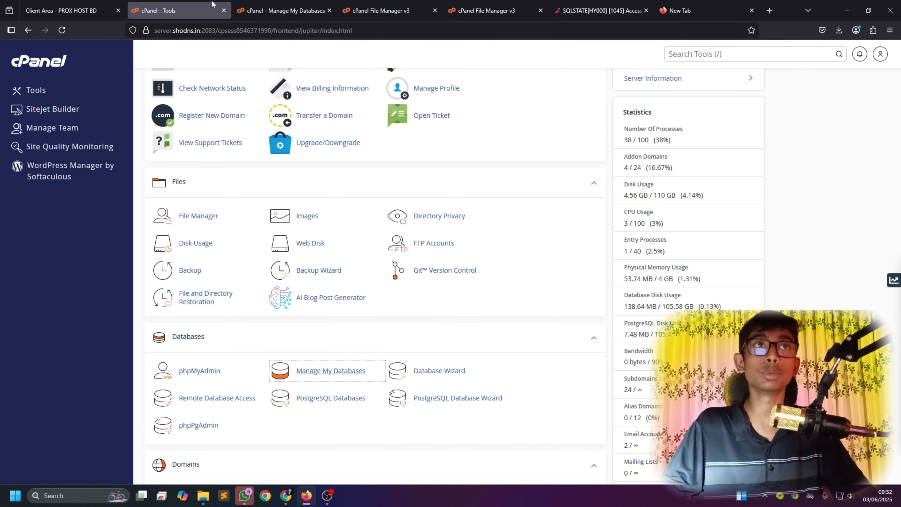
click(329, 10)
scroll(227, 252, down, 1)
click(207, 323)
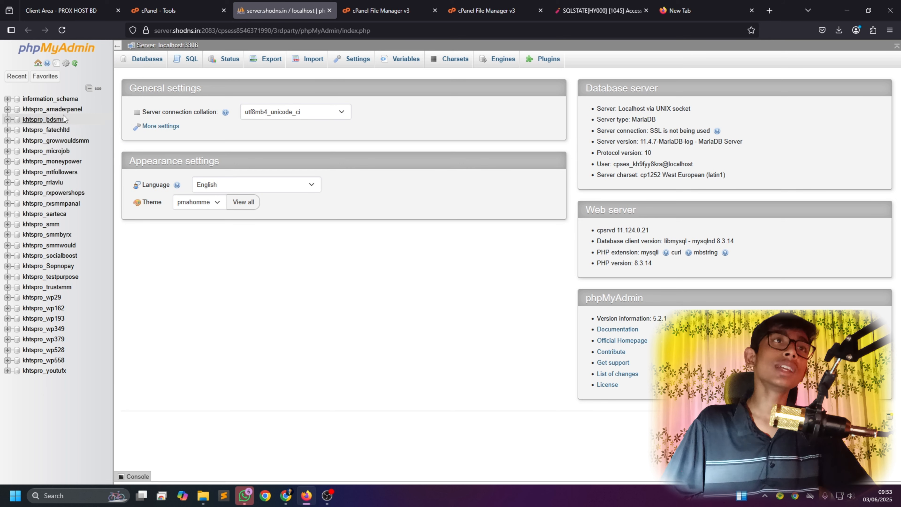
click(46, 151)
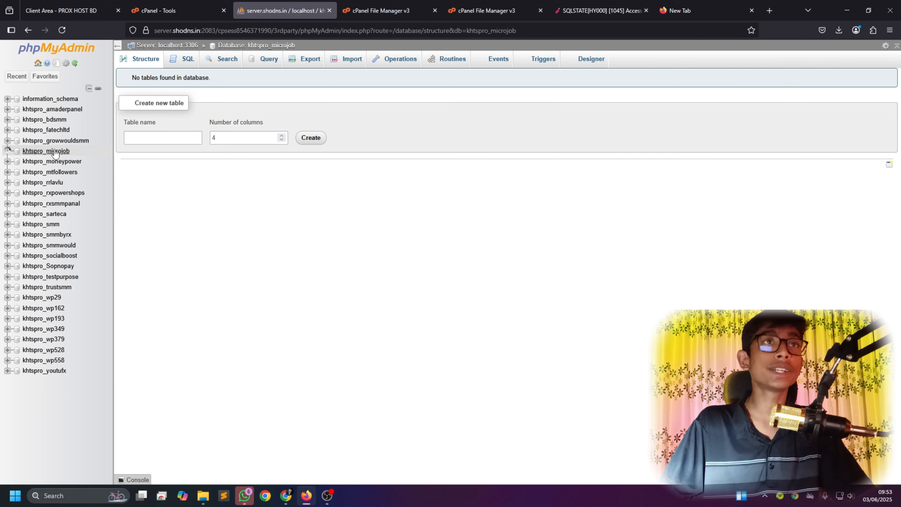
- Import the freework_work.sql.gz file from the Desktop into the khtspro_microjob database
click(352, 59)
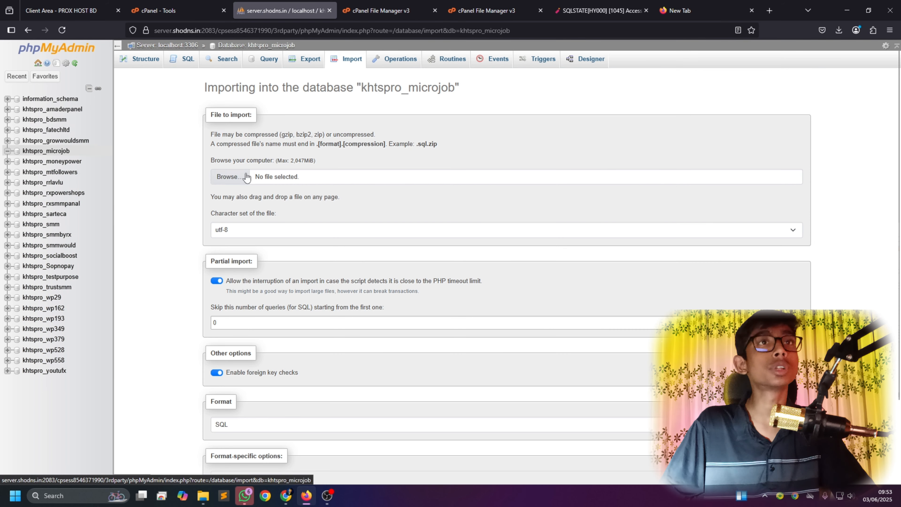
click(231, 177)
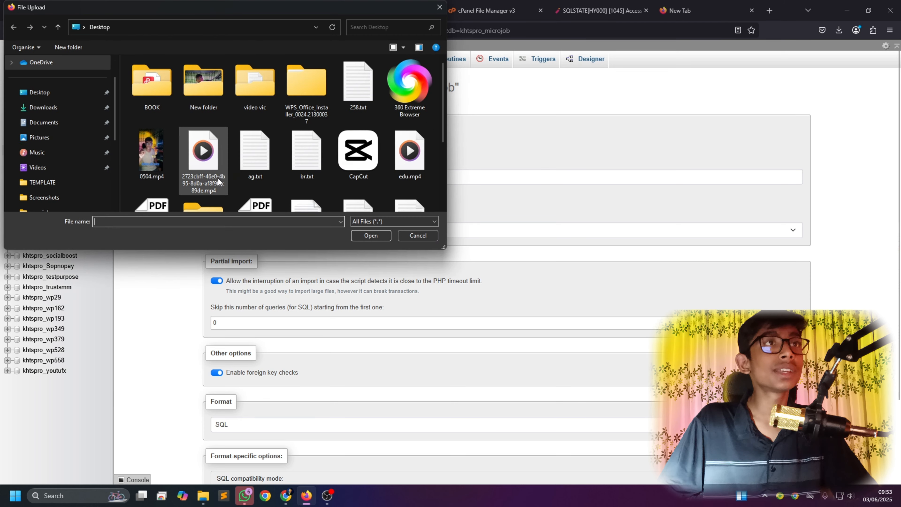
click(56, 93)
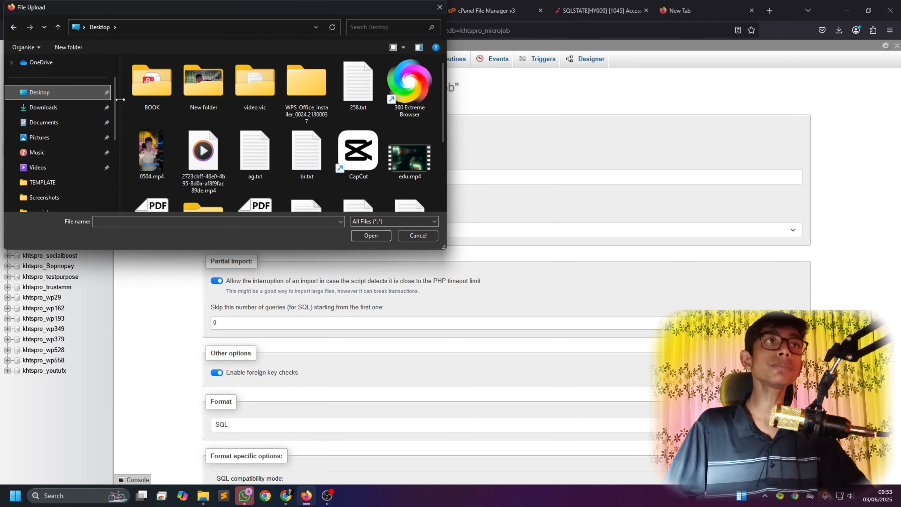
scroll(206, 144, down, 3)
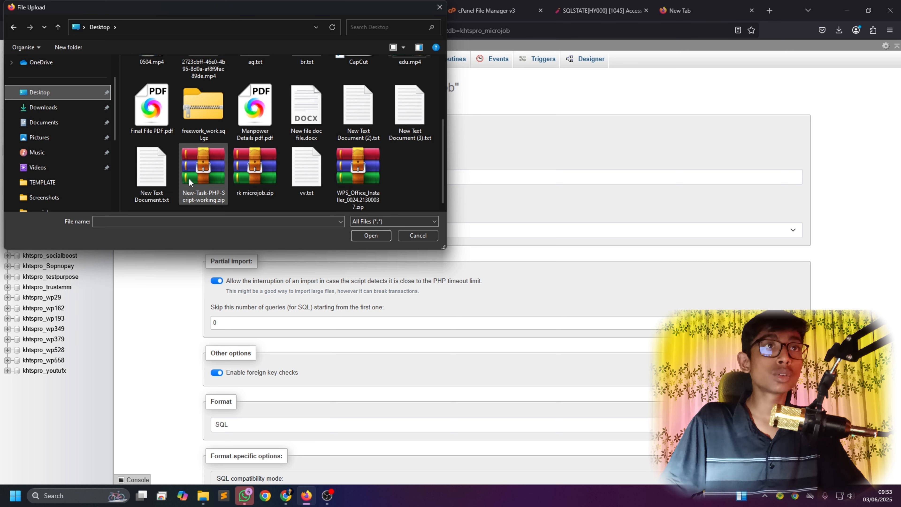
click(213, 179)
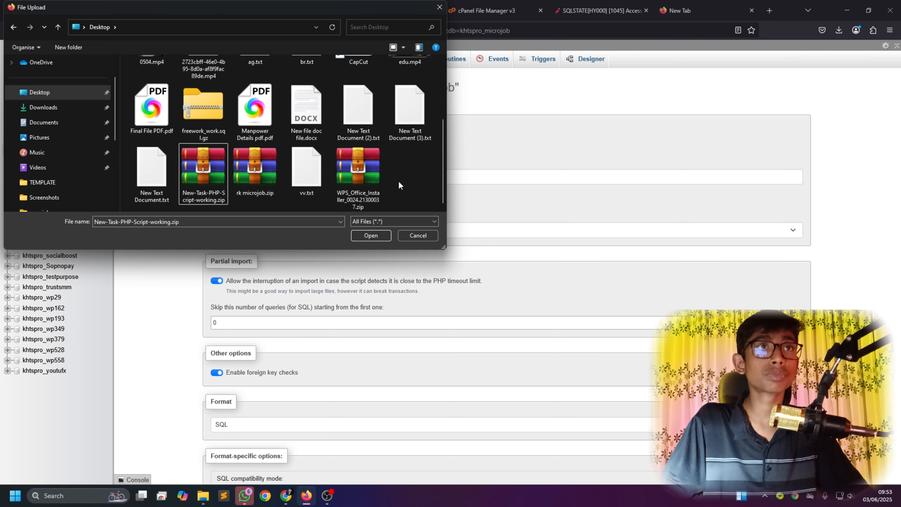
click(210, 125)
click(370, 235)
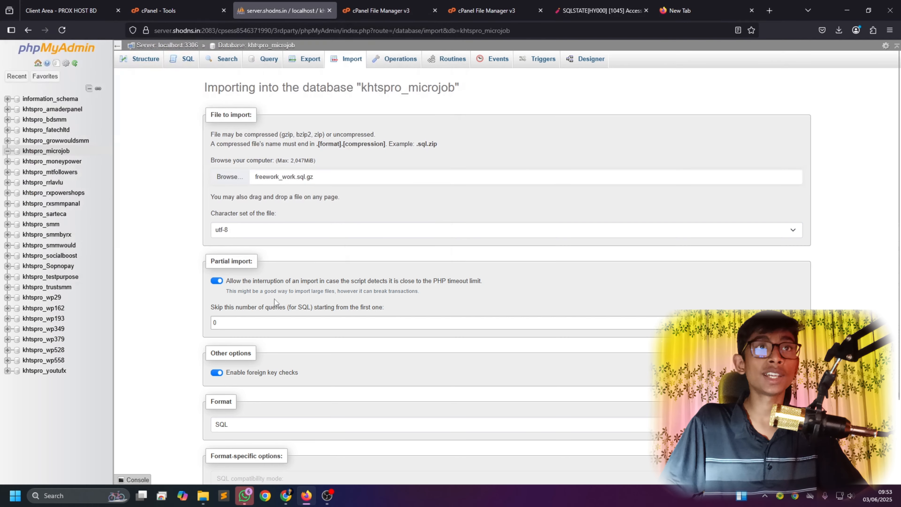
scroll(273, 302, down, 3)
click(219, 452)
scroll(284, 430, up, 3)
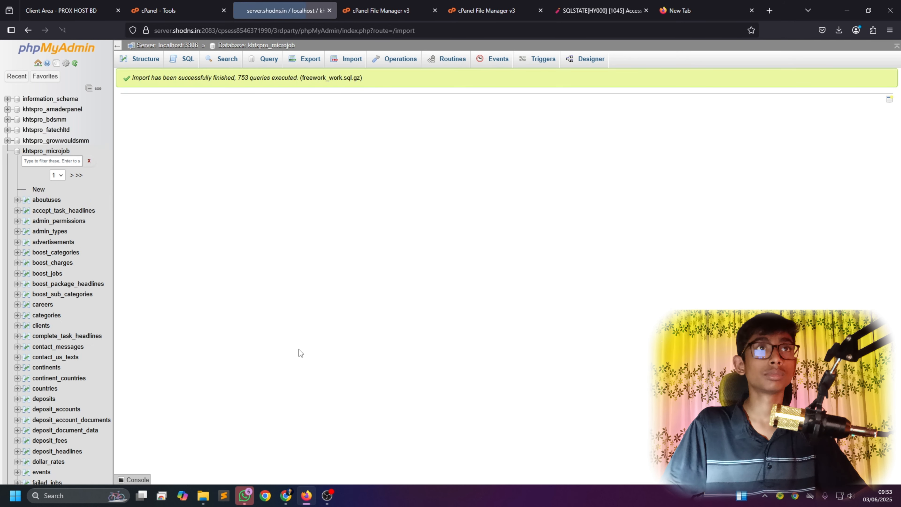
- Permanently delete the archive rk microjob.zip from the microjob.khts.pro folder, skipping the trash
click(493, 11)
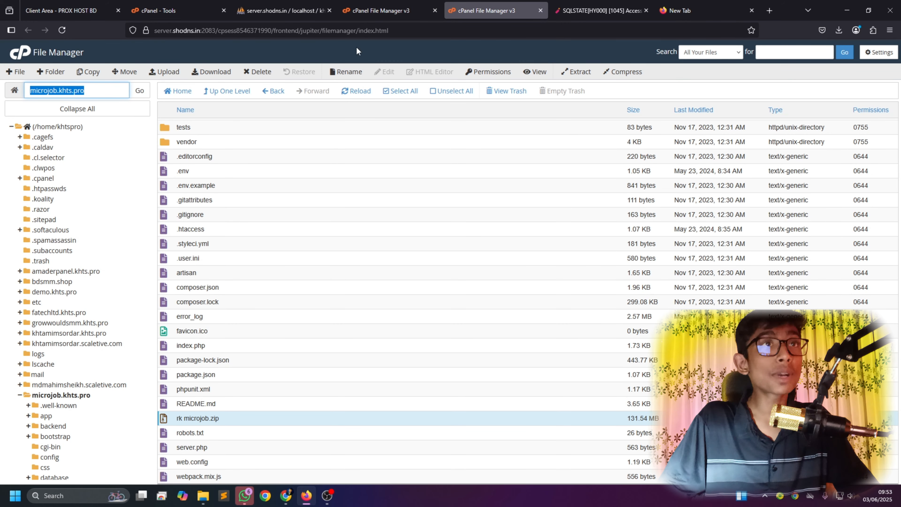
scroll(248, 184, up, 5)
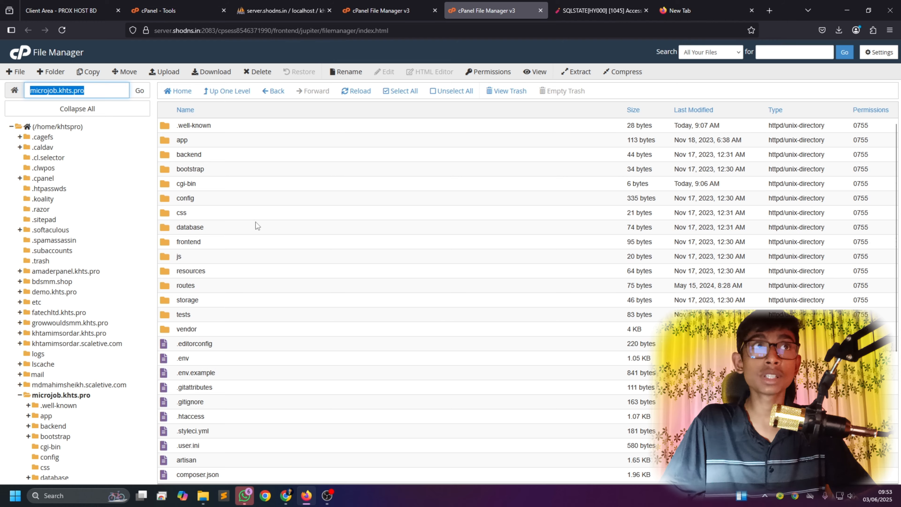
scroll(260, 209, down, 5)
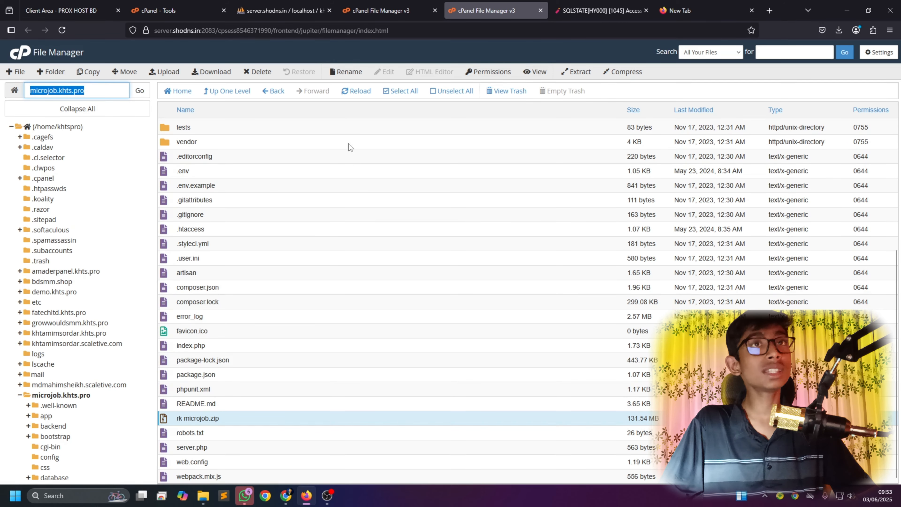
click(257, 72)
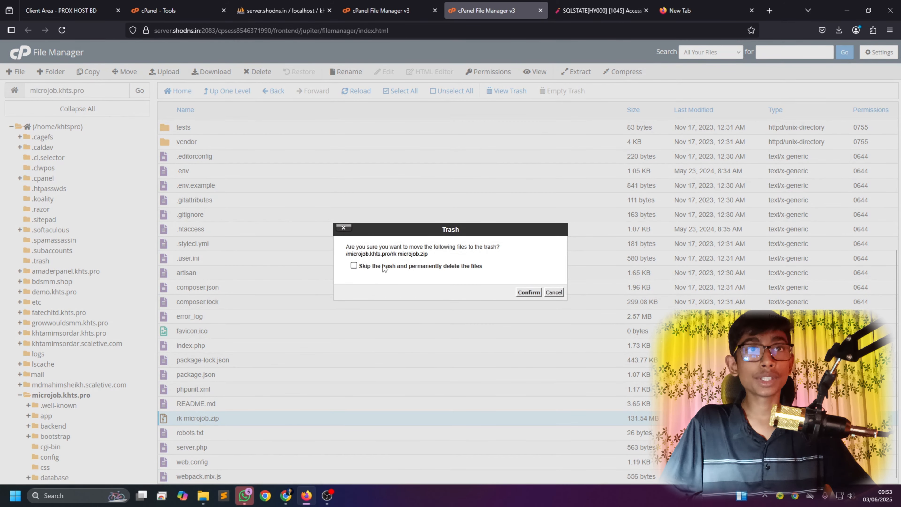
click(353, 265)
click(523, 291)
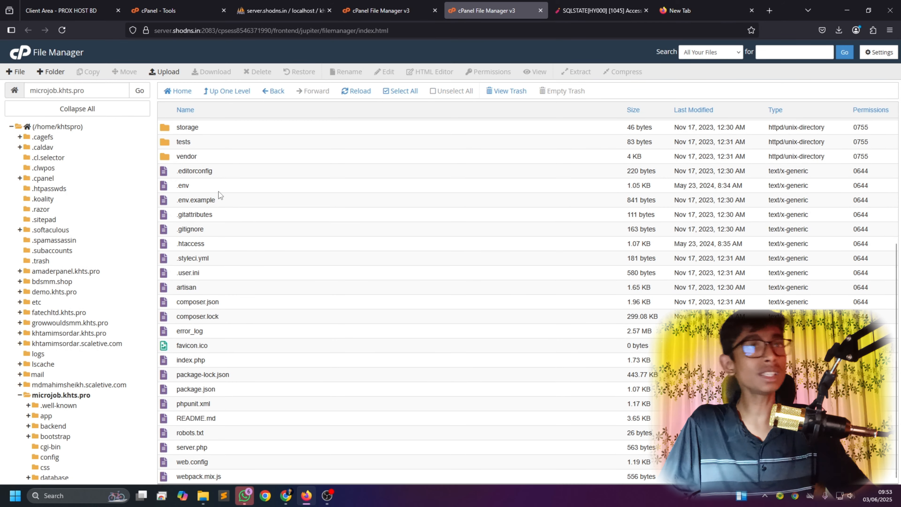
- Open the .env file in the microjob.khts.pro folder for editing and enlarge its text for reading
right_click(213, 186)
click(233, 222)
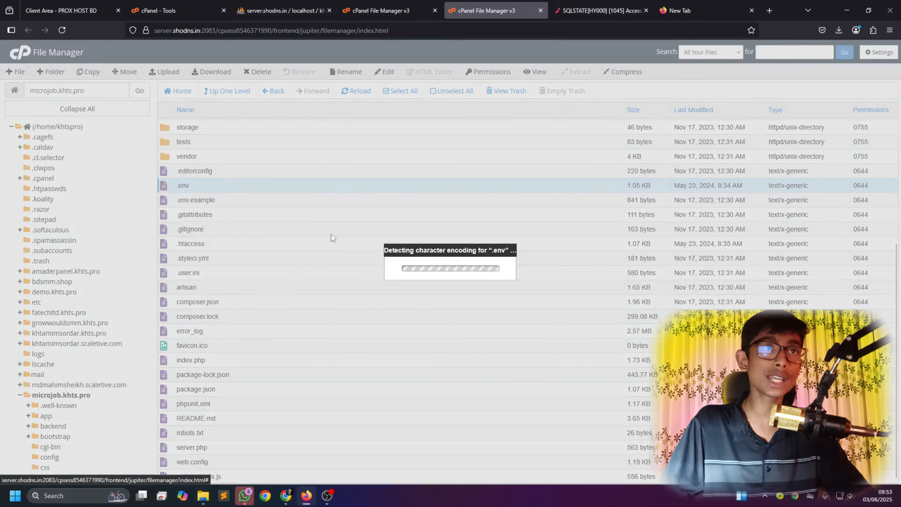
click(534, 334)
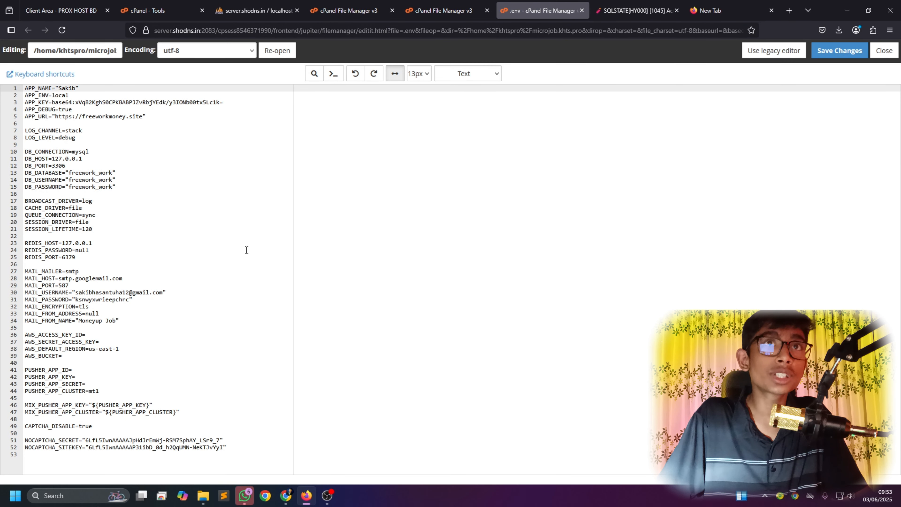
key(ctrl+plus)
key(ctrl+plus)
key(ctrl+plus)
key(ctrl+plus)
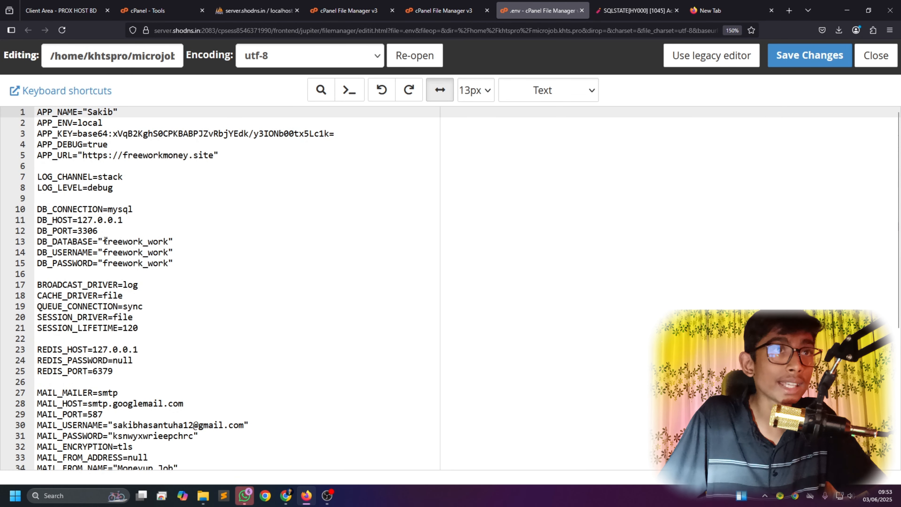
- Set both DB_DATABASE and DB_USERNAME in the .env file to khtspro_microjob
drag(105, 242, 169, 243)
right_click(170, 244)
click(199, 312)
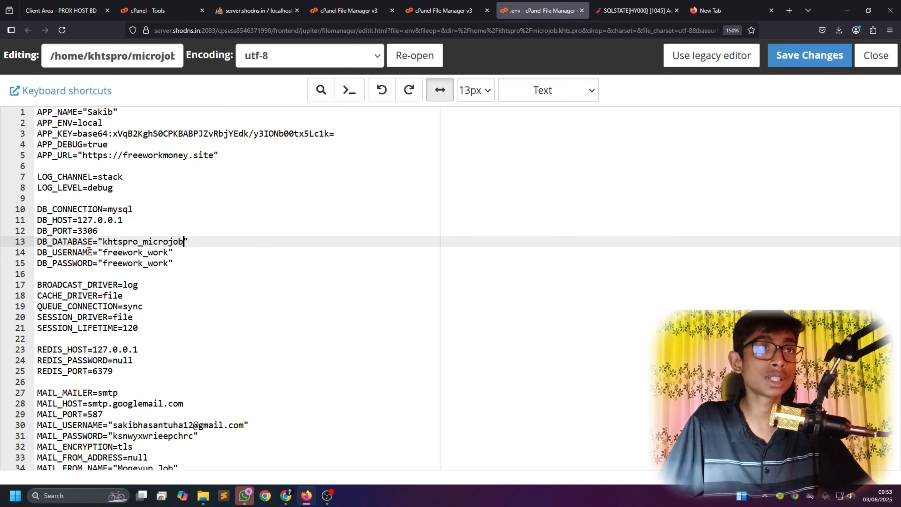
drag(105, 252, 125, 252)
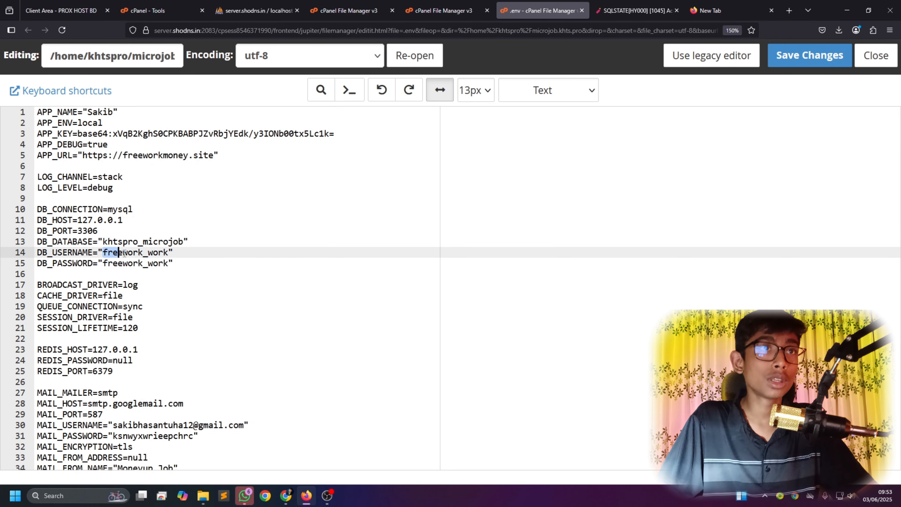
right_click(167, 259)
click(190, 318)
- Replace the DB_PASSWORD value in the .env file with the copied database user password
click(103, 263)
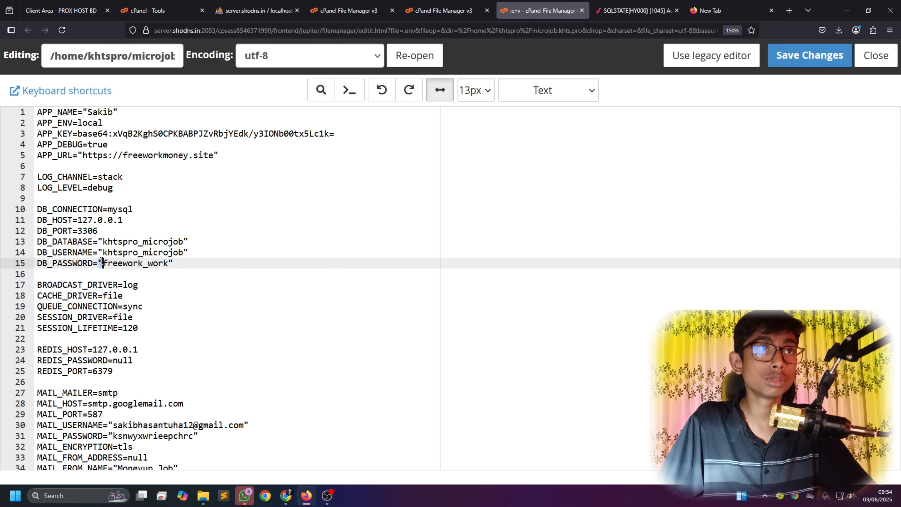
drag(104, 263, 151, 266)
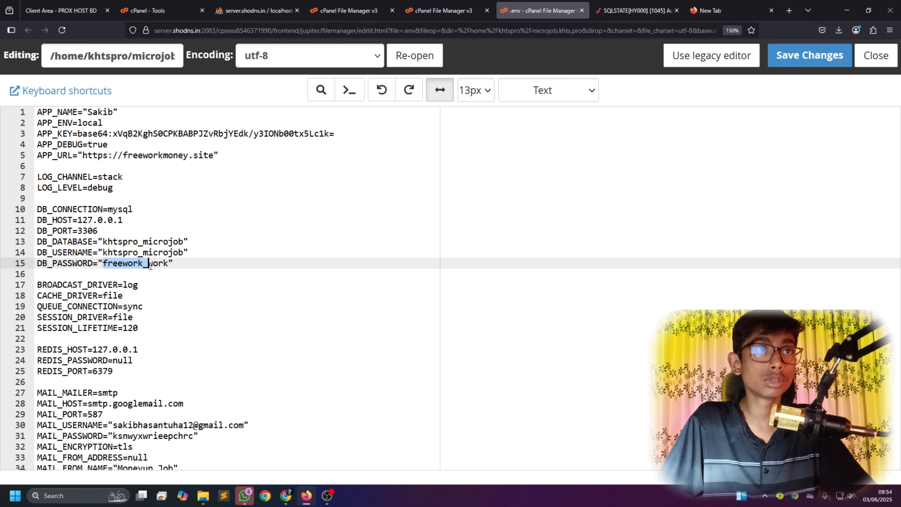
right_click(167, 265)
click(200, 330)
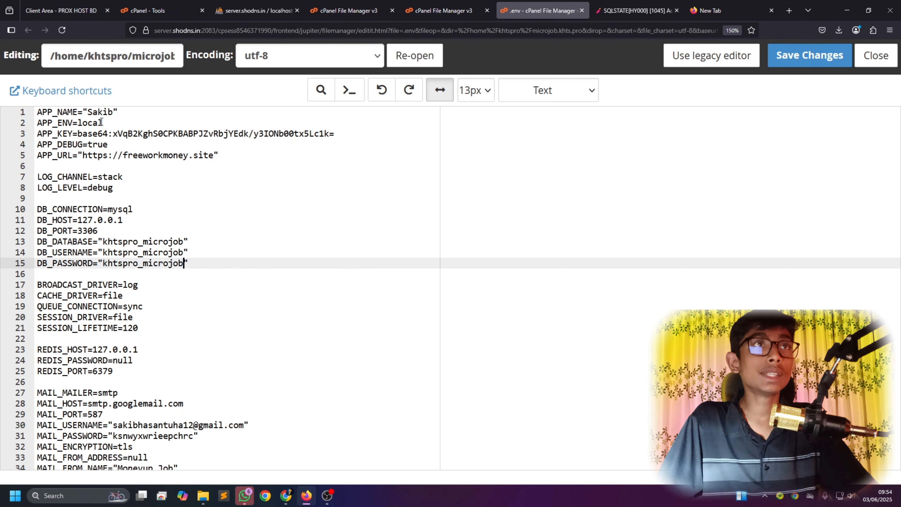
mouse_move(133, 55)
mouse_down()
mouse_move(177, 57)
mouse_move(128, 58)
mouse_up()
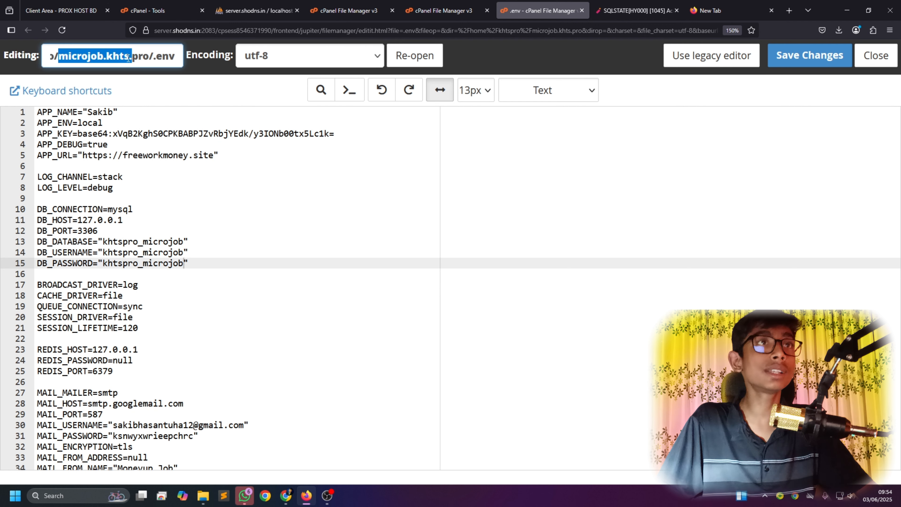
right_click(143, 58)
click(185, 220)
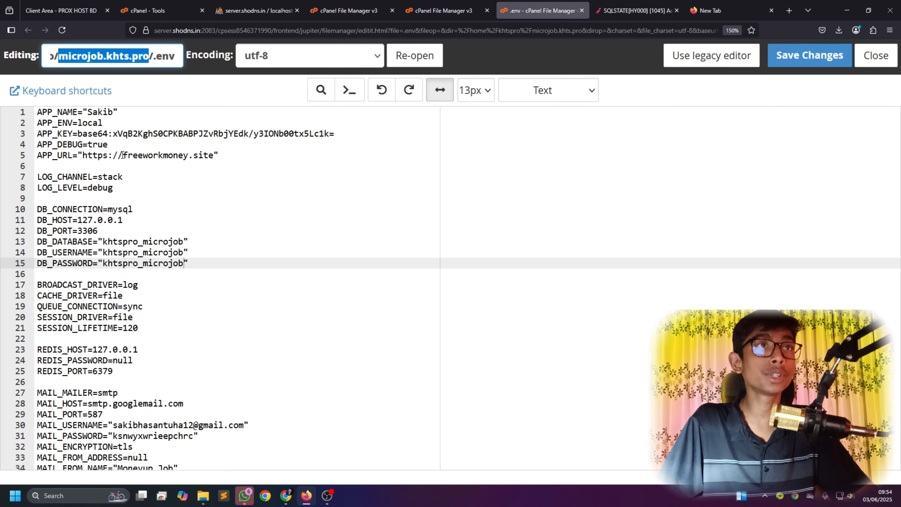
drag(122, 155, 215, 156)
right_click(196, 155)
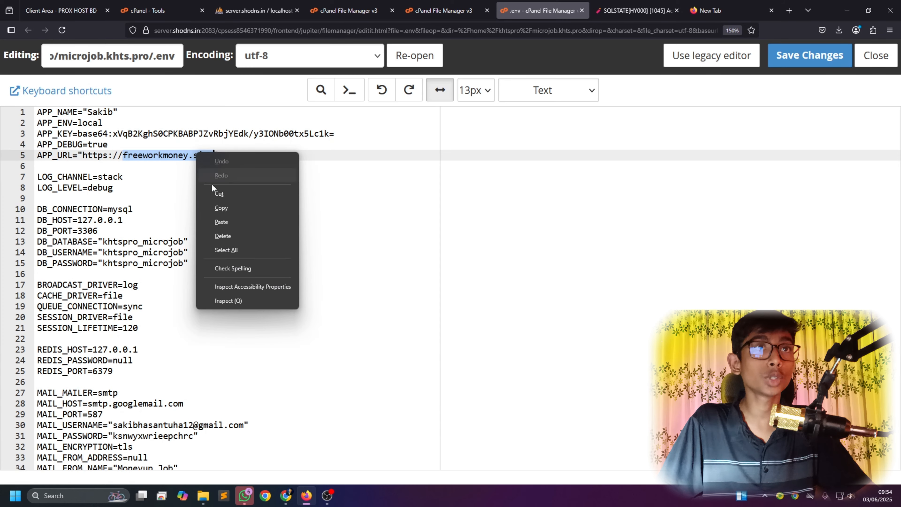
click(220, 220)
right_click(209, 157)
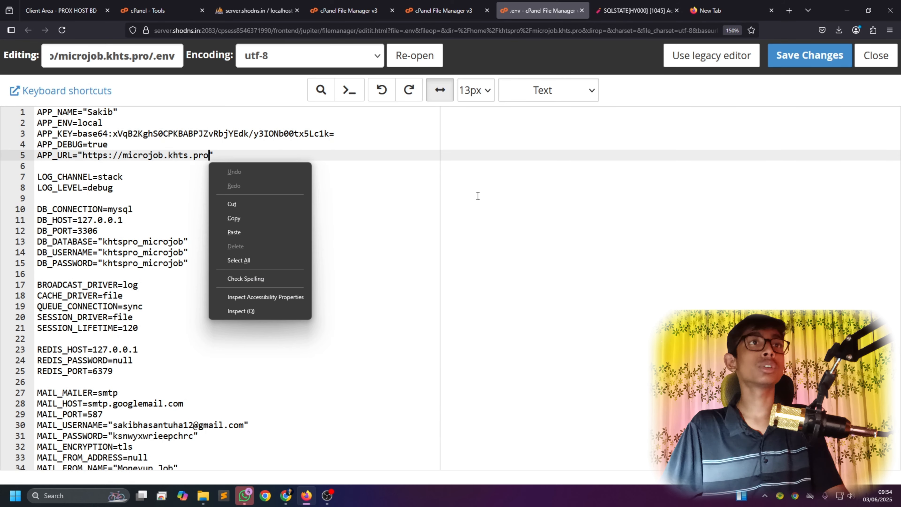
- Save the changes to the .env file and reload the microjob.khts.pro website to check it
click(819, 60)
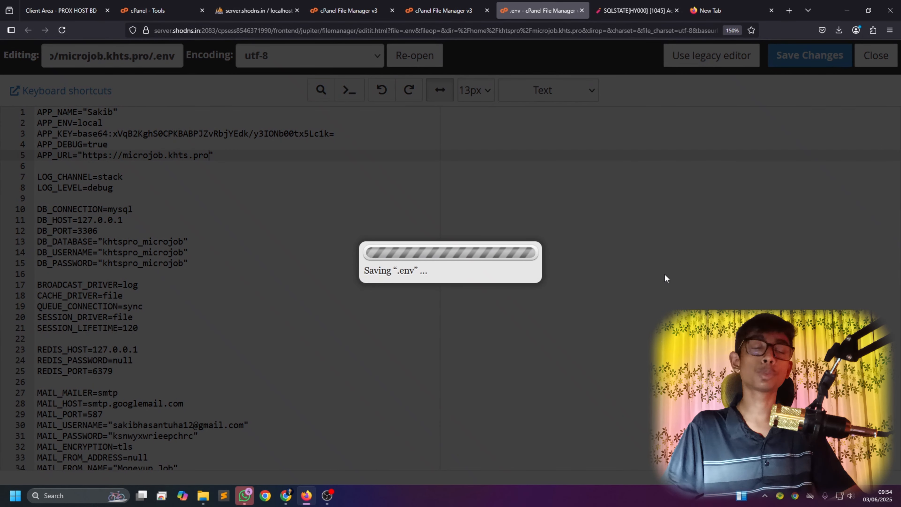
key(ctrl+minus)
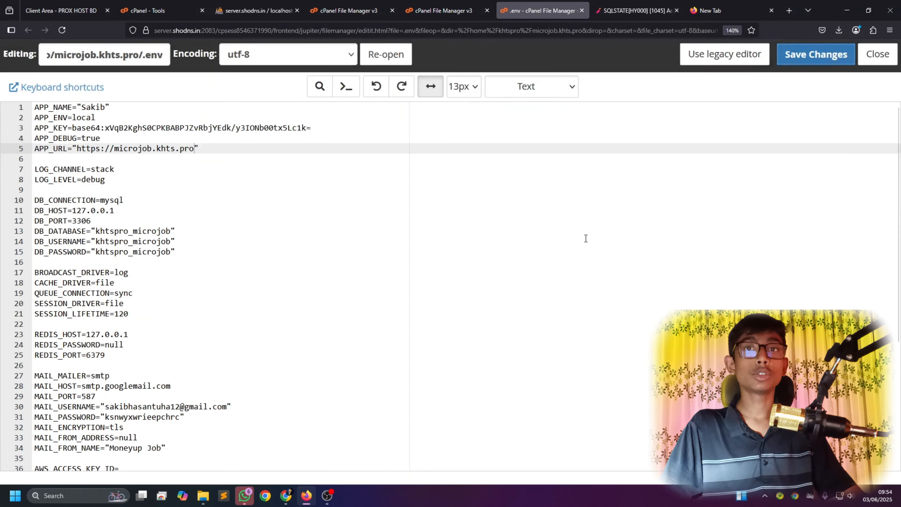
key(ctrl+minus)
key(ctrl+minus)
key(ctrl+minus)
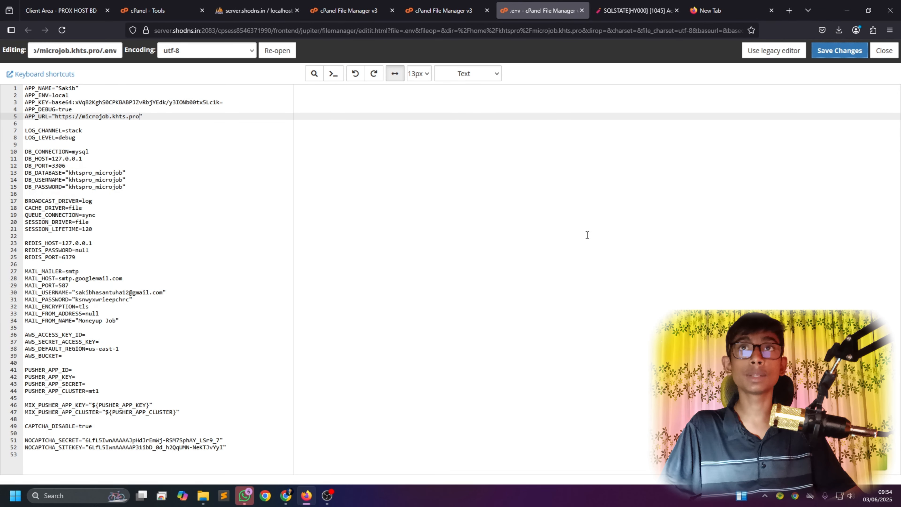
click(655, 4)
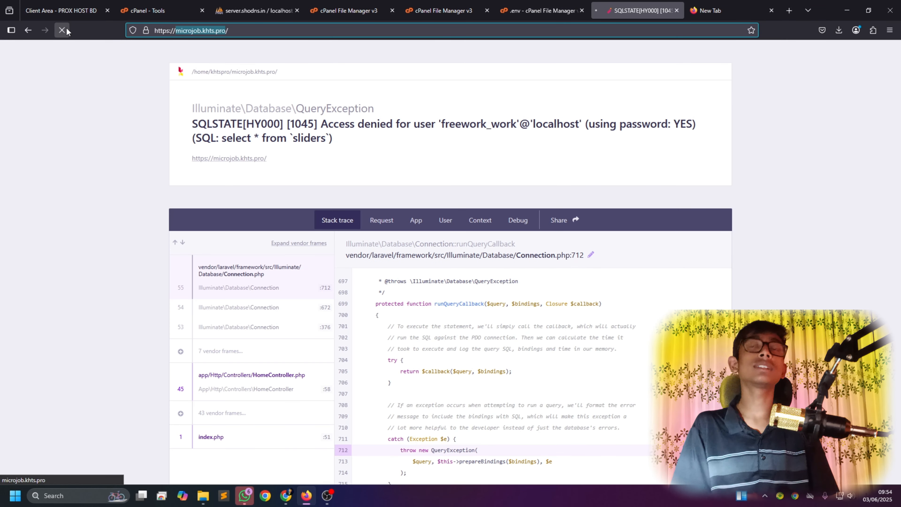
click(66, 27)
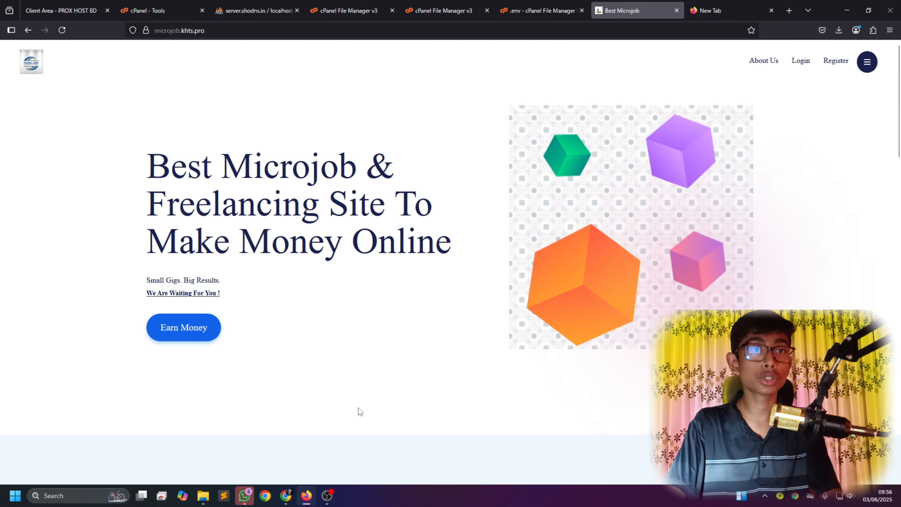
- Switch to Chrome, close the YouTube channel's description and view the beginning of the khts.pro home page
click(288, 496)
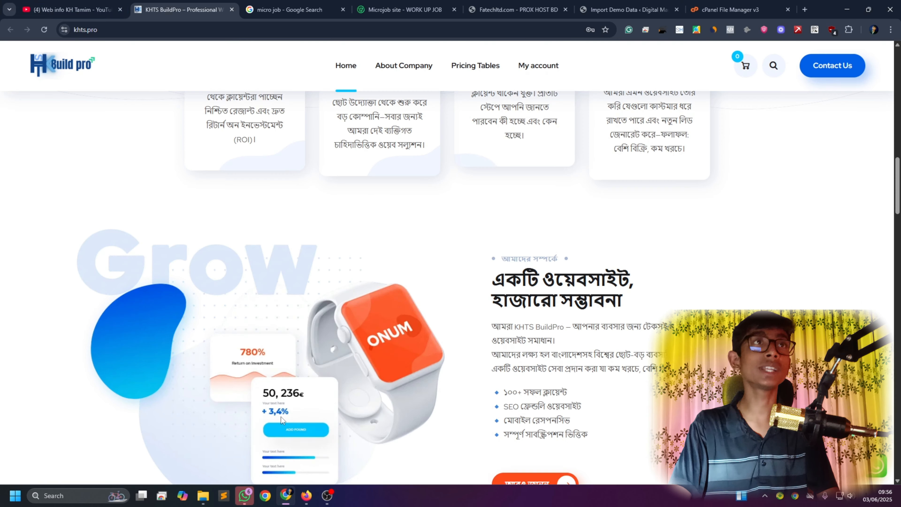
click(77, 4)
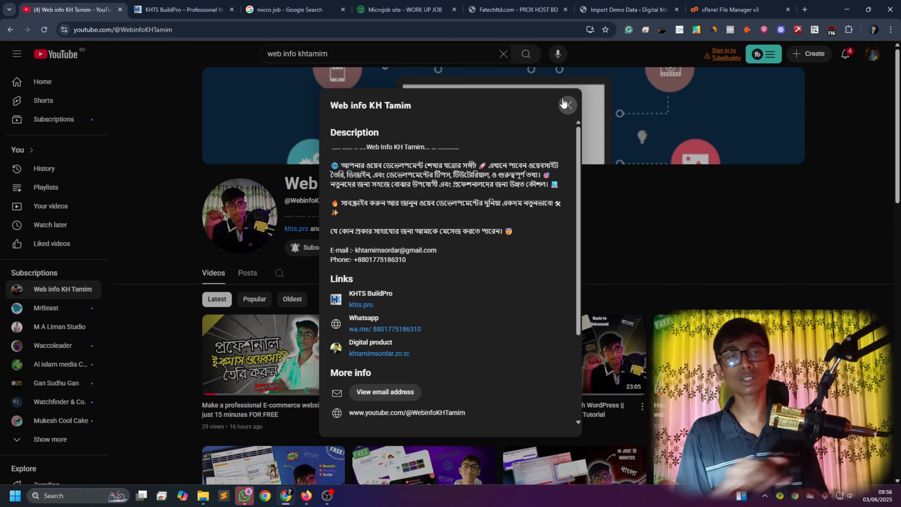
click(571, 112)
click(150, 5)
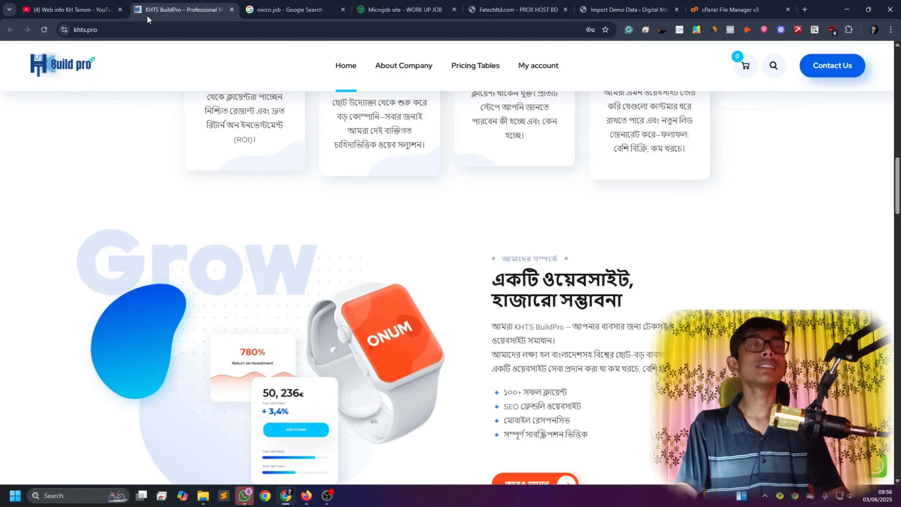
scroll(492, 385, up, 7)
scroll(492, 386, up, 5)
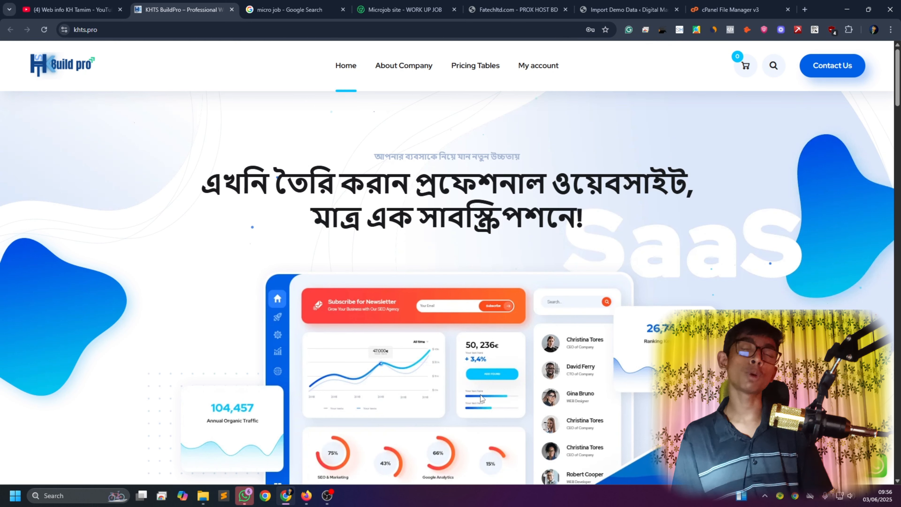